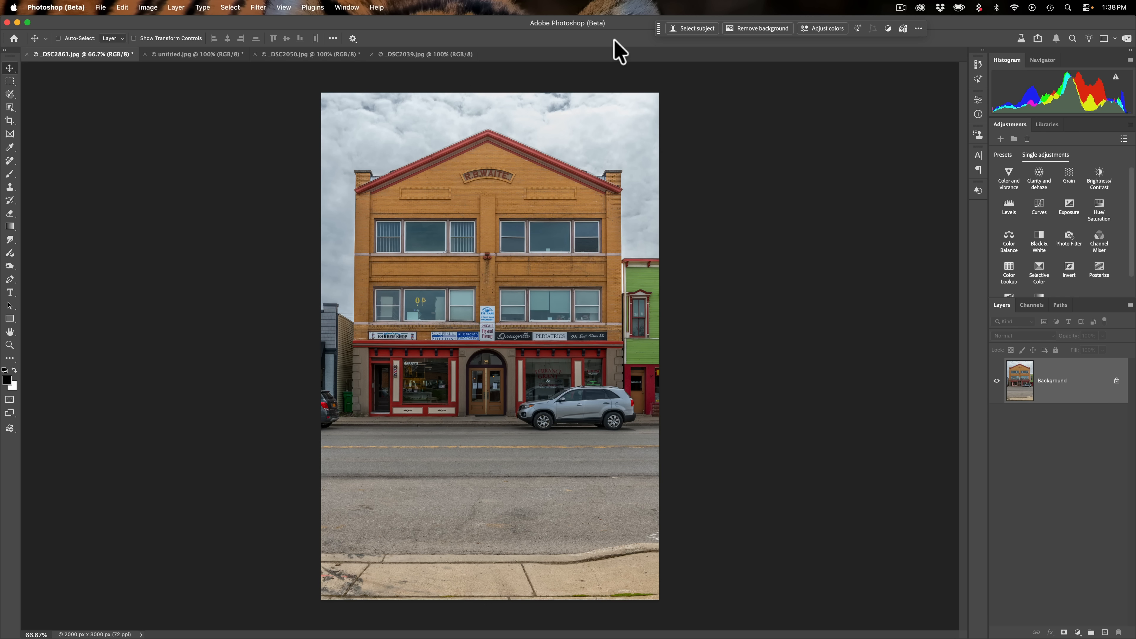
- Switch to the Remove Tool from the healing tools group
key("j")
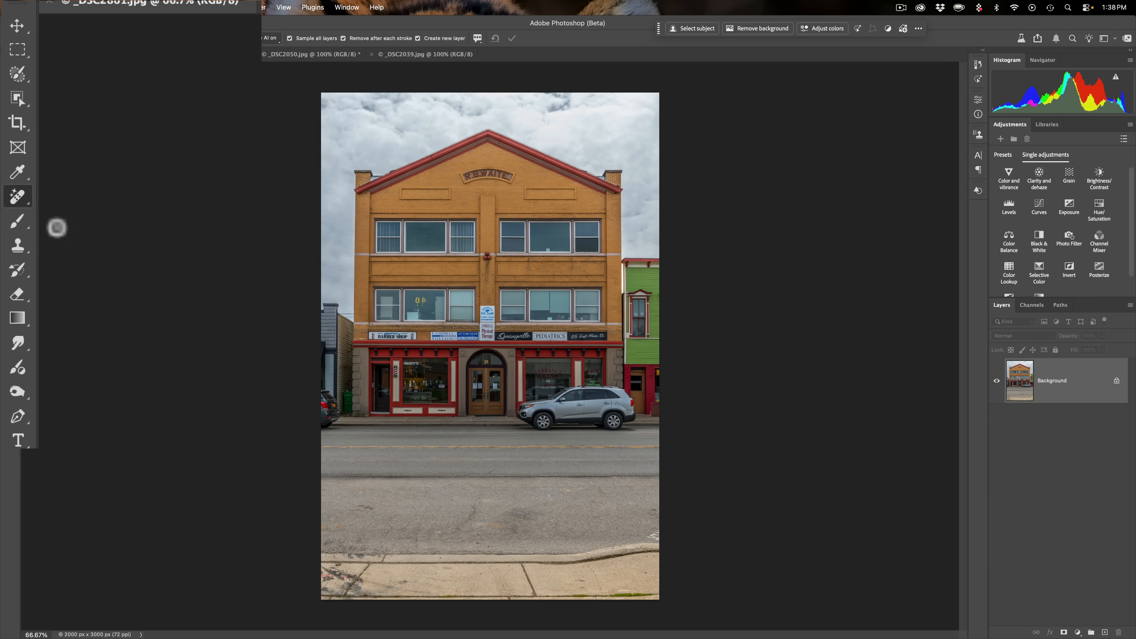
right_click(20, 200)
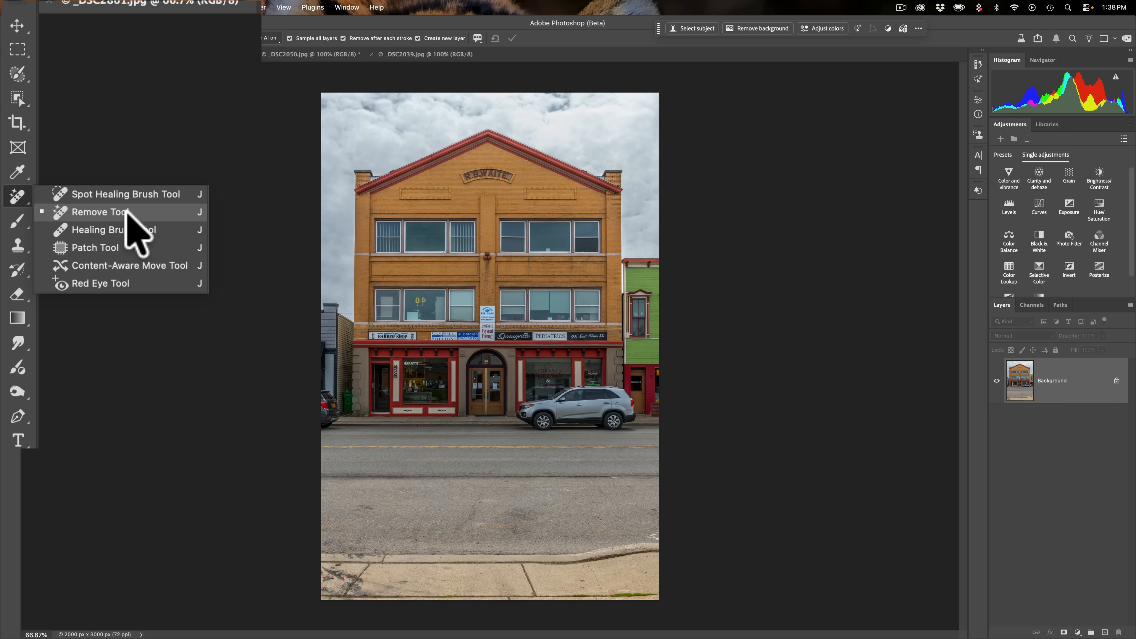
left_click(96, 211)
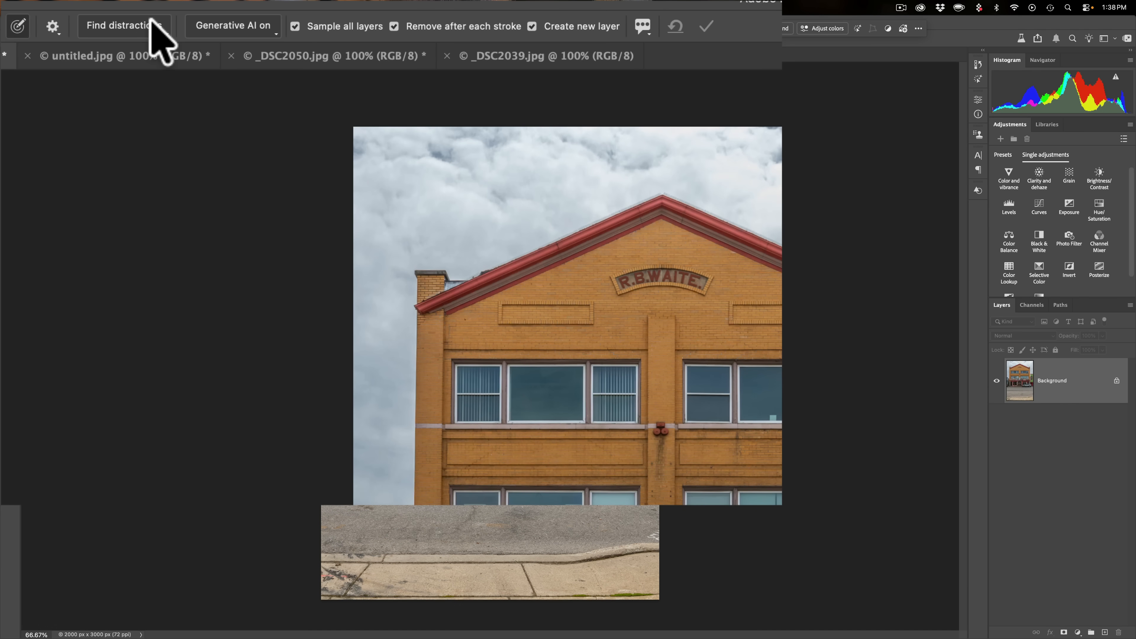
- Run Find distractions for general distractions and clear the Select All categories option
left_click(151, 25)
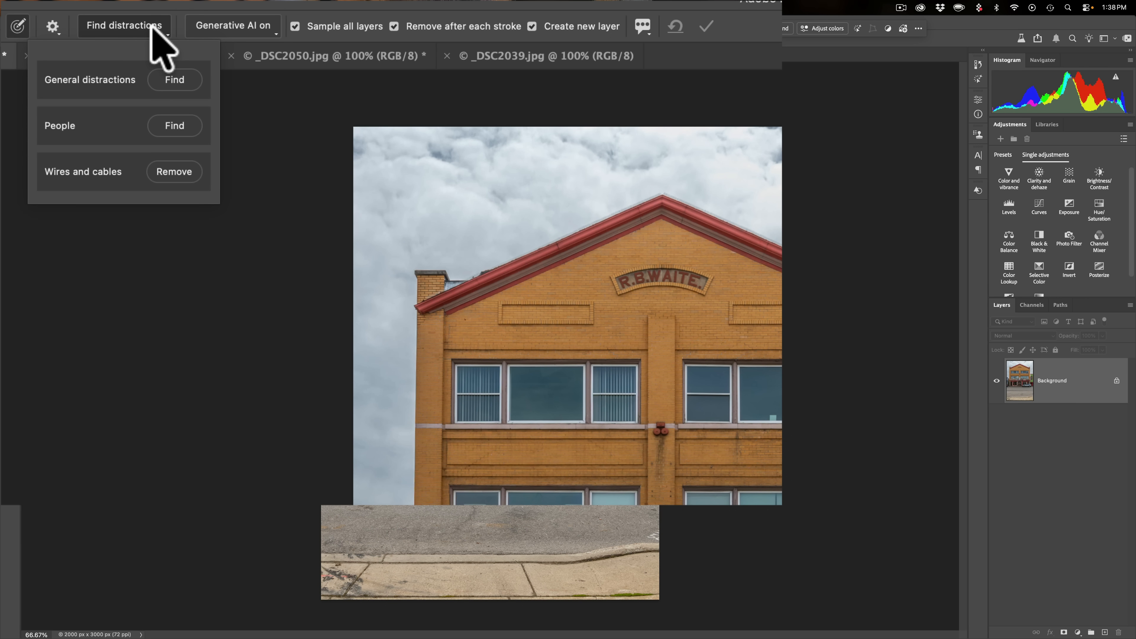
left_click(165, 80)
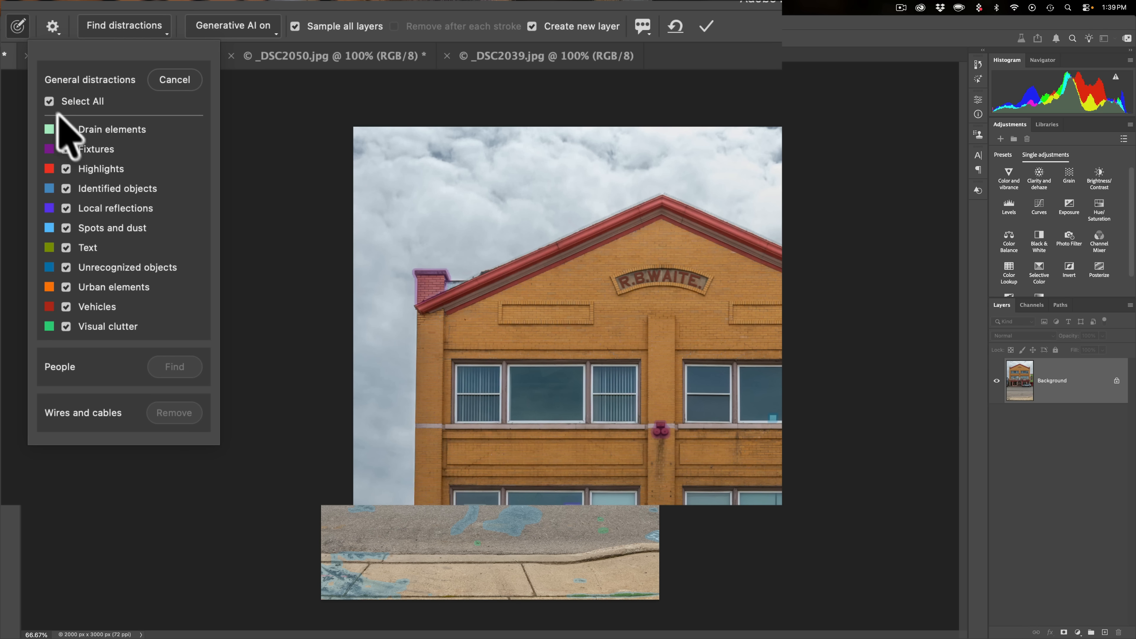
left_click(49, 101)
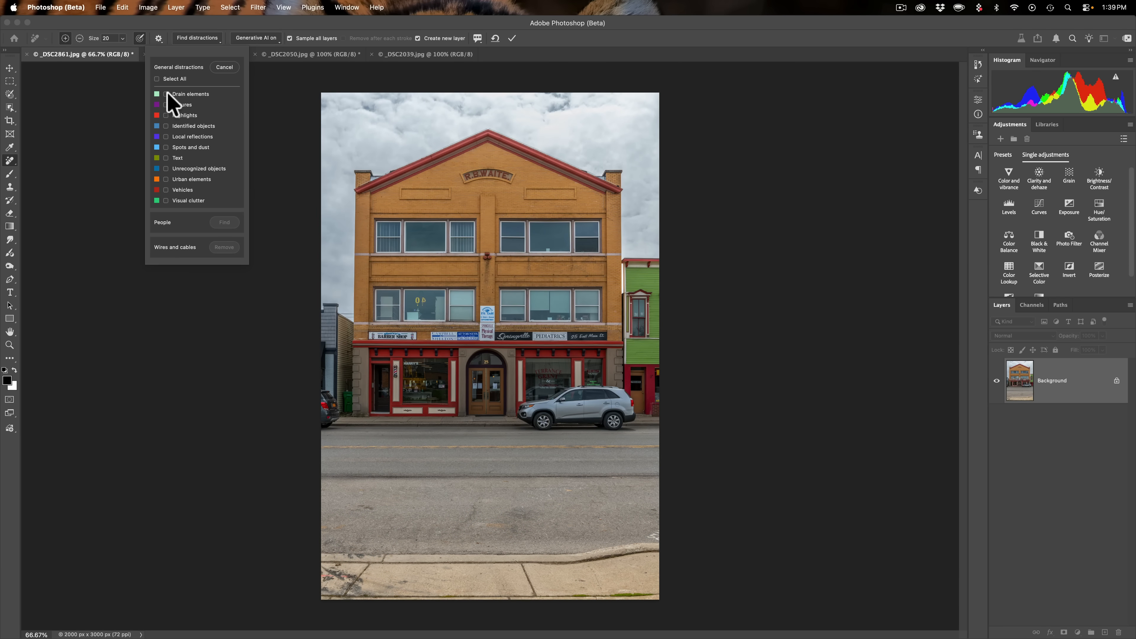
- Toggle each distraction category on and off to preview what it highlights in the street photo
left_click(166, 95)
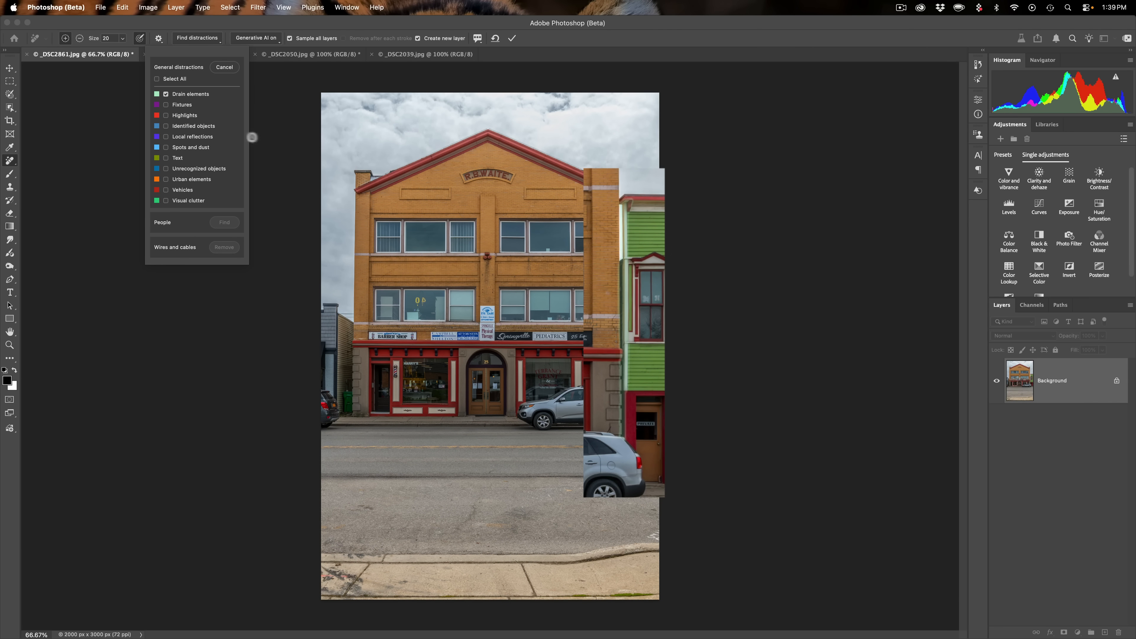
left_click(165, 94)
left_click(166, 104)
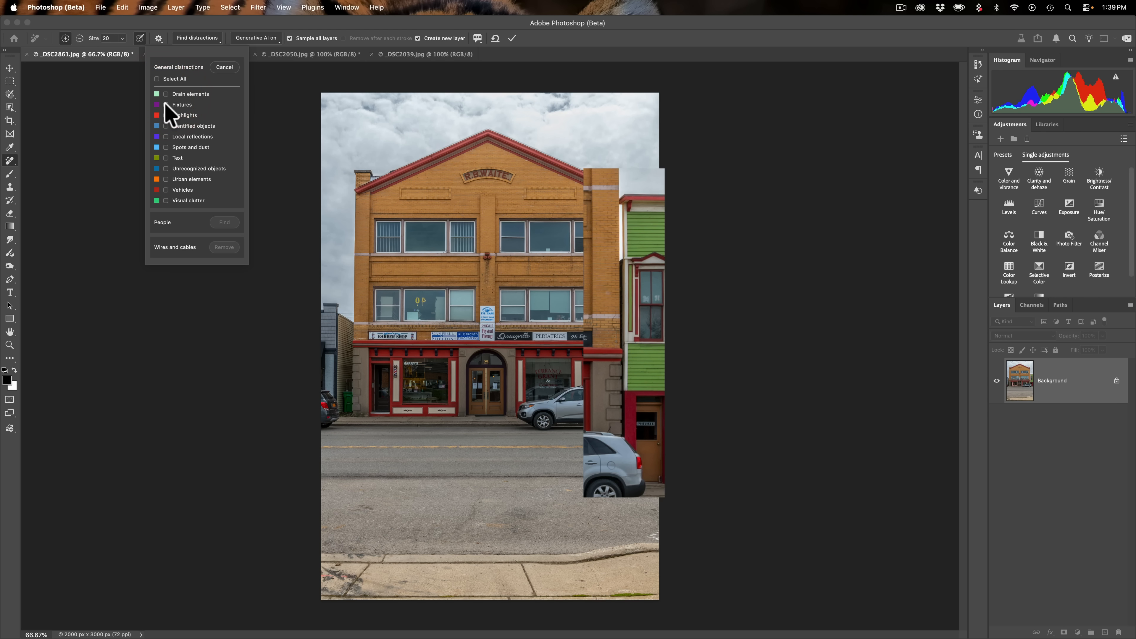
left_click(165, 104)
left_click(166, 104)
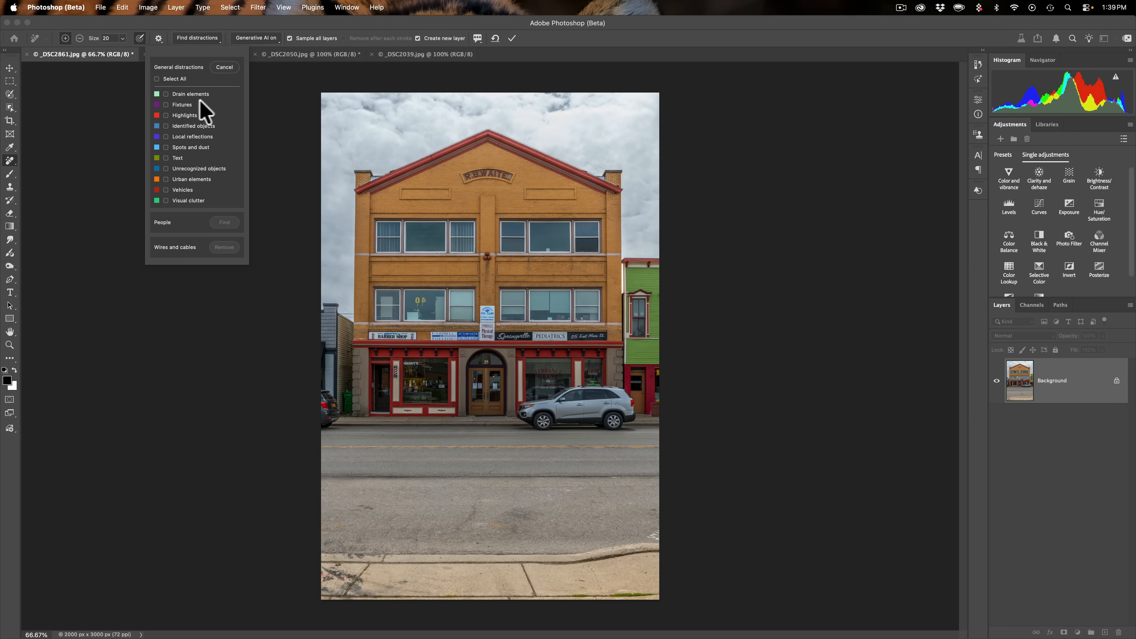
left_click(166, 105)
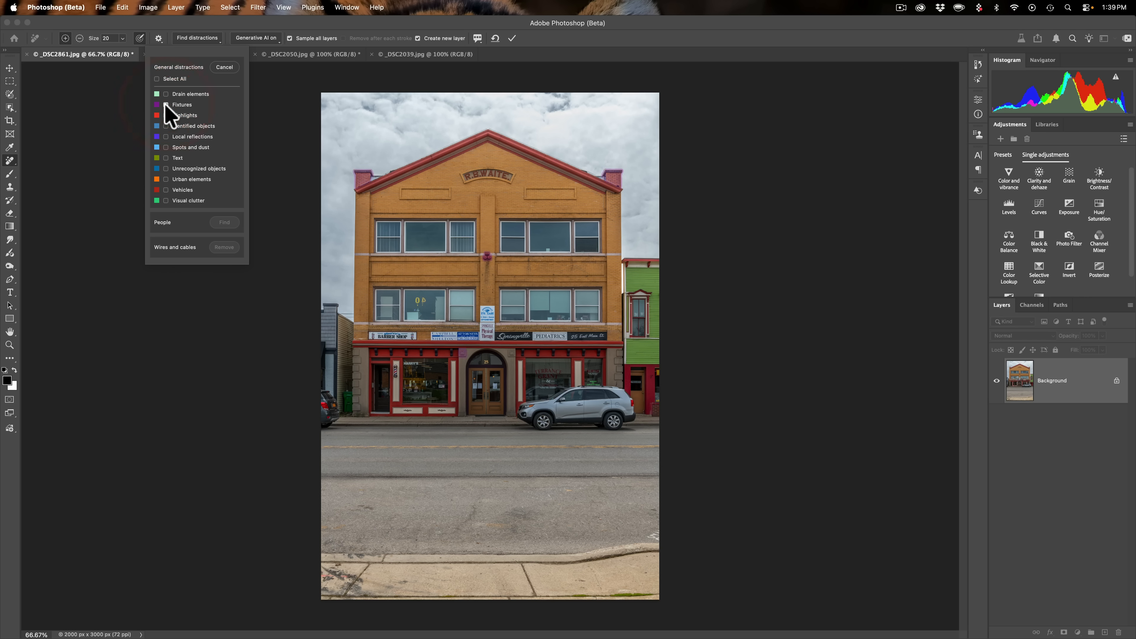
left_click(165, 105)
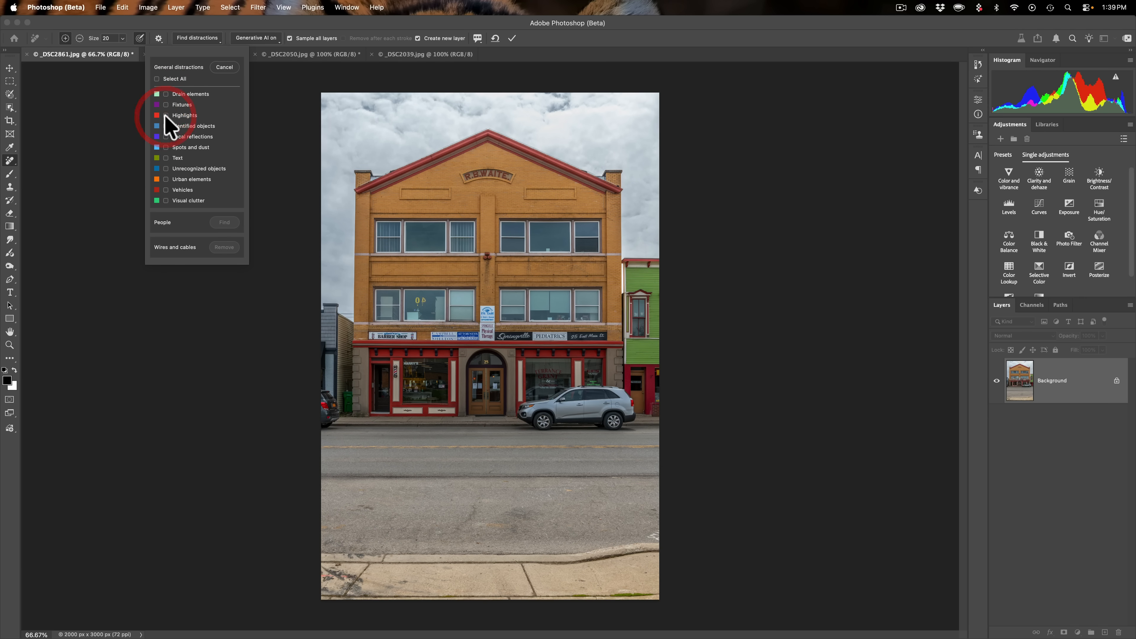
left_click(165, 115)
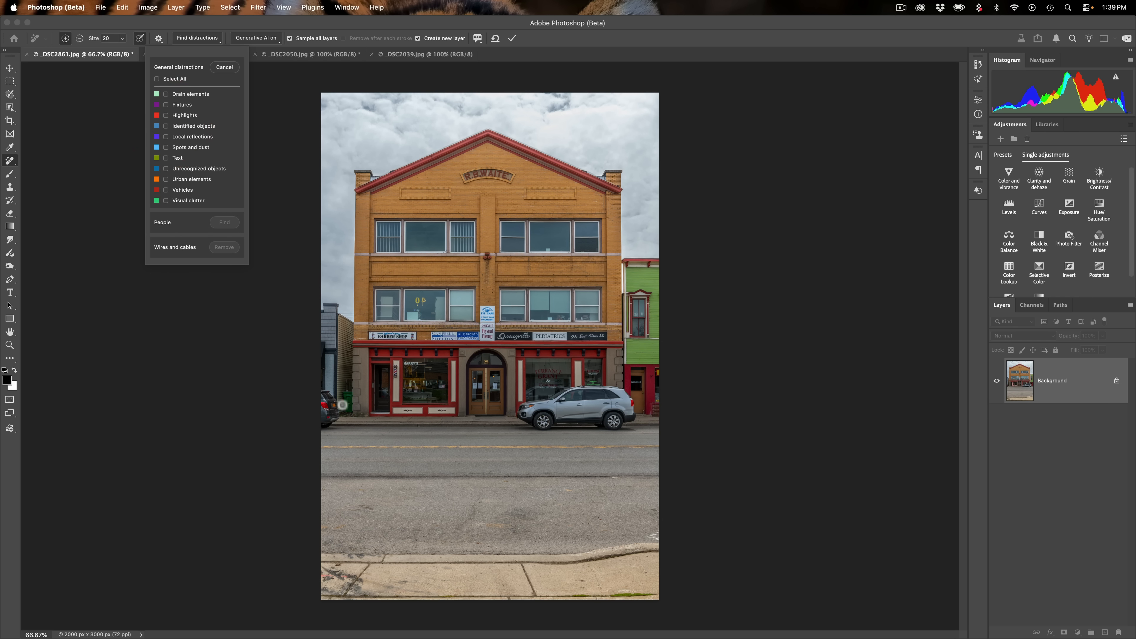
left_click(167, 137)
left_click(166, 136)
left_click(166, 147)
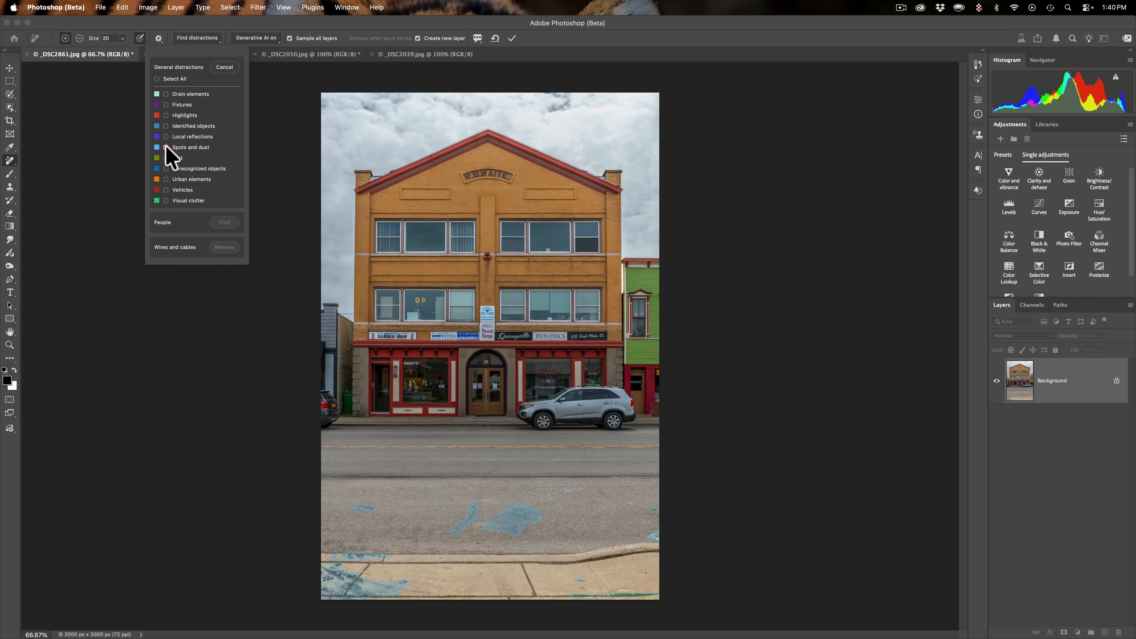
left_click(166, 147)
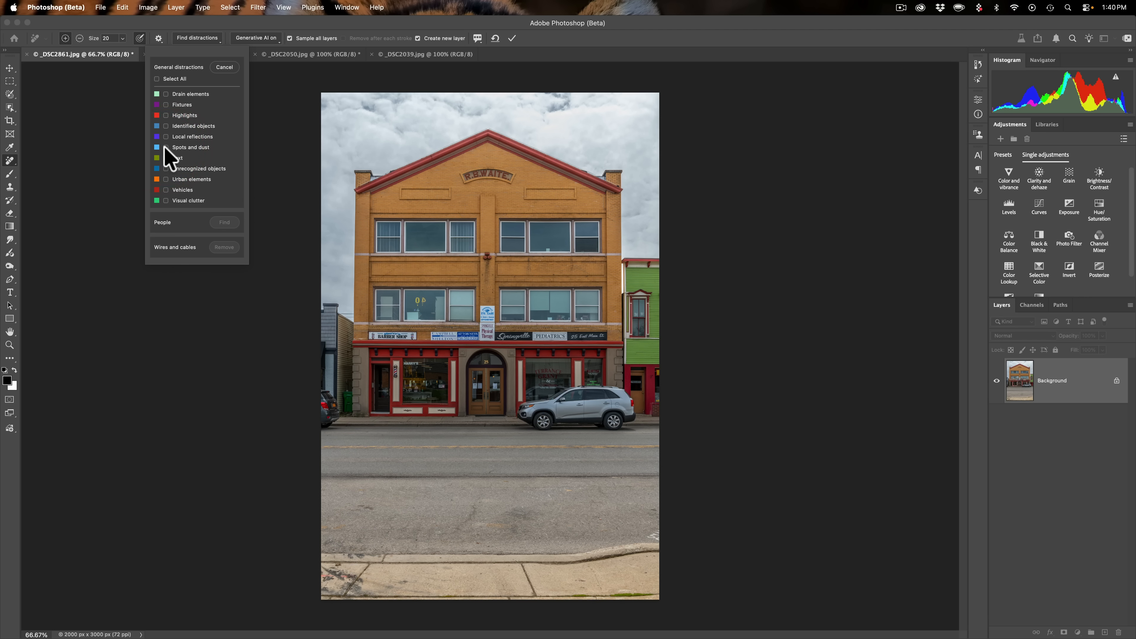
left_click(165, 147)
left_click(165, 147)
left_click(166, 179)
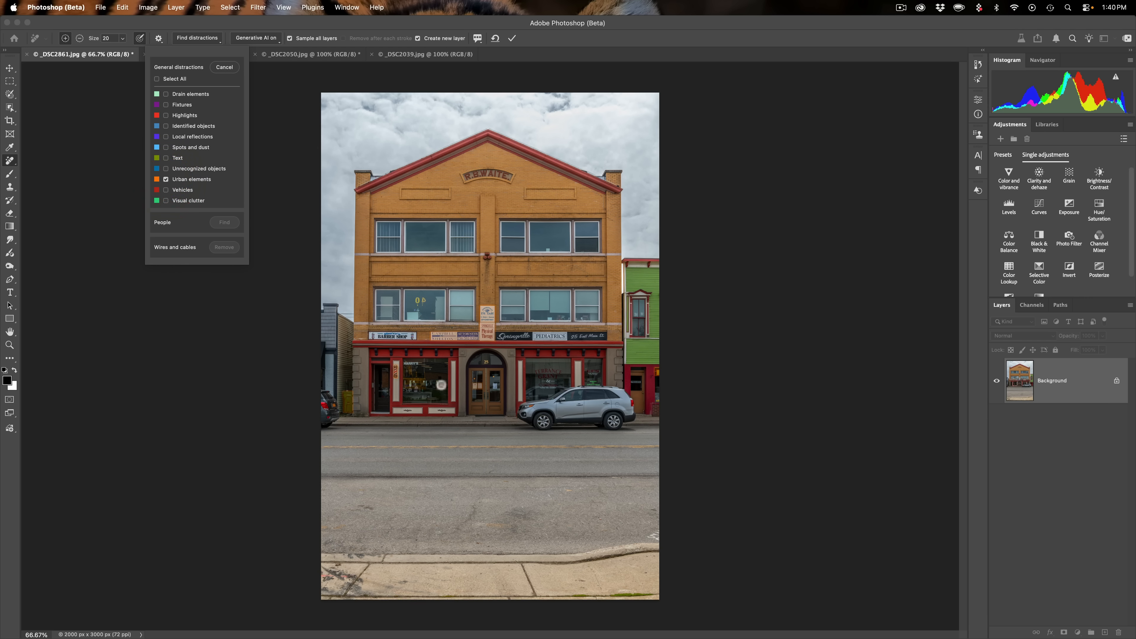
left_click(165, 180)
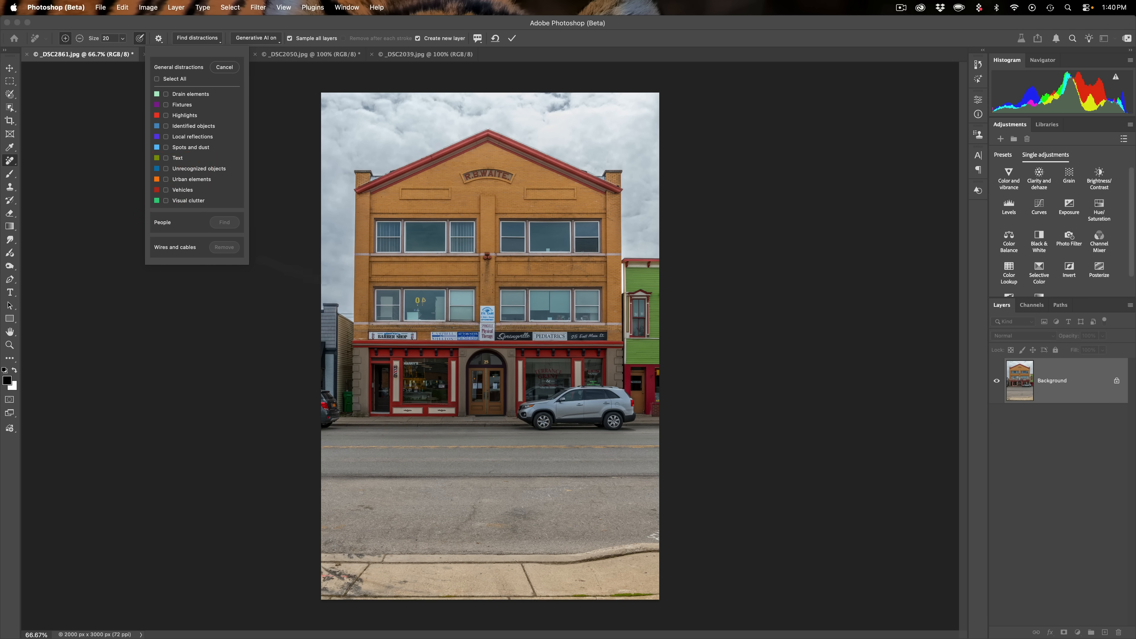
left_click(165, 189)
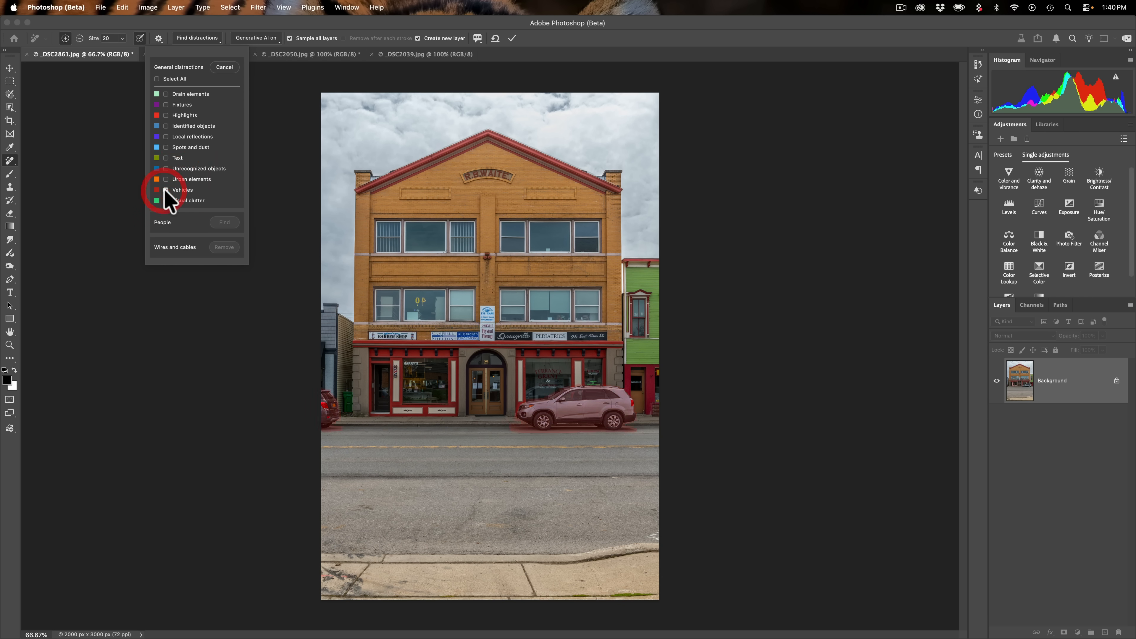
left_click(166, 201)
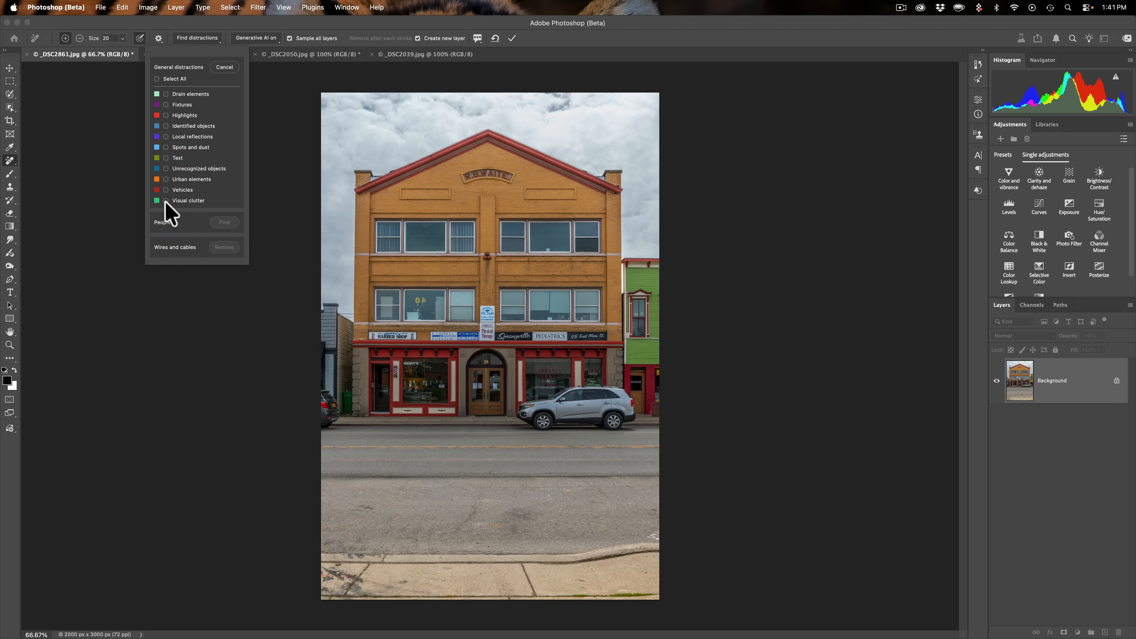
left_click(165, 200)
- Leave only the Vehicles and Spots and dust distraction categories selected
left_click(165, 201)
left_click(166, 189)
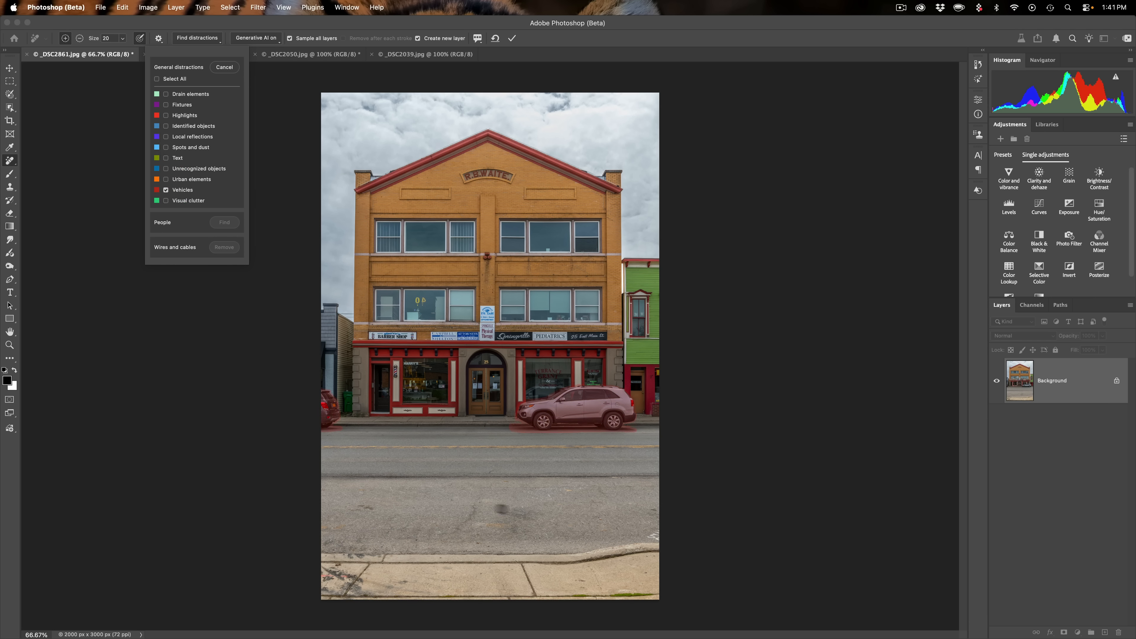
left_click(166, 147)
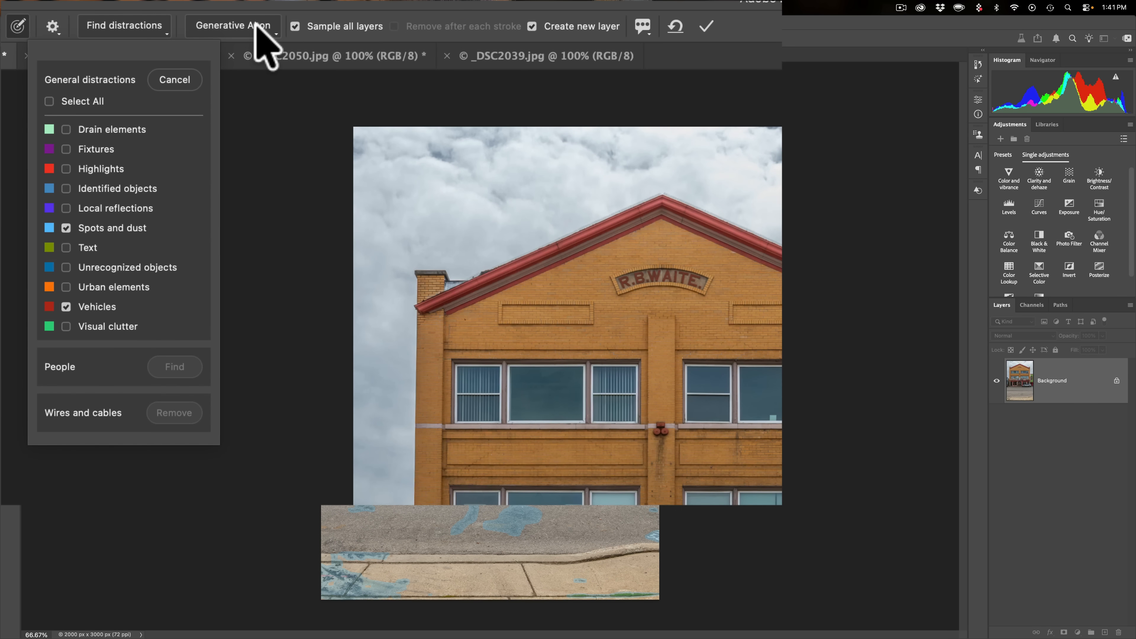
- Review the Generative AI mode options and turn off Sample all layers
left_click(257, 26)
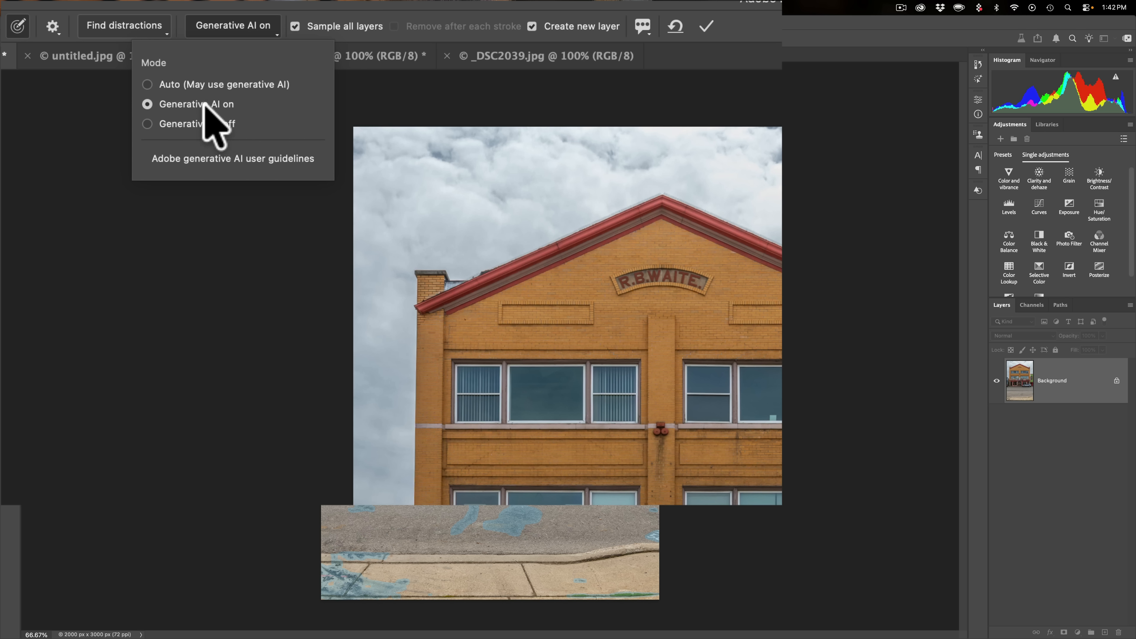
left_click(299, 5)
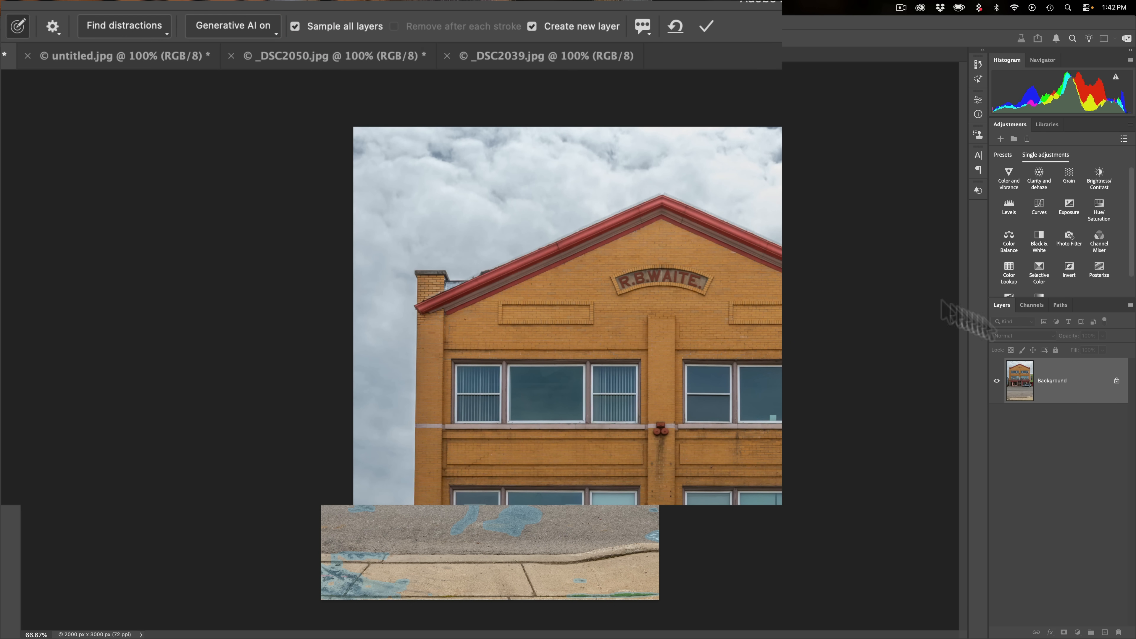
left_click(295, 26)
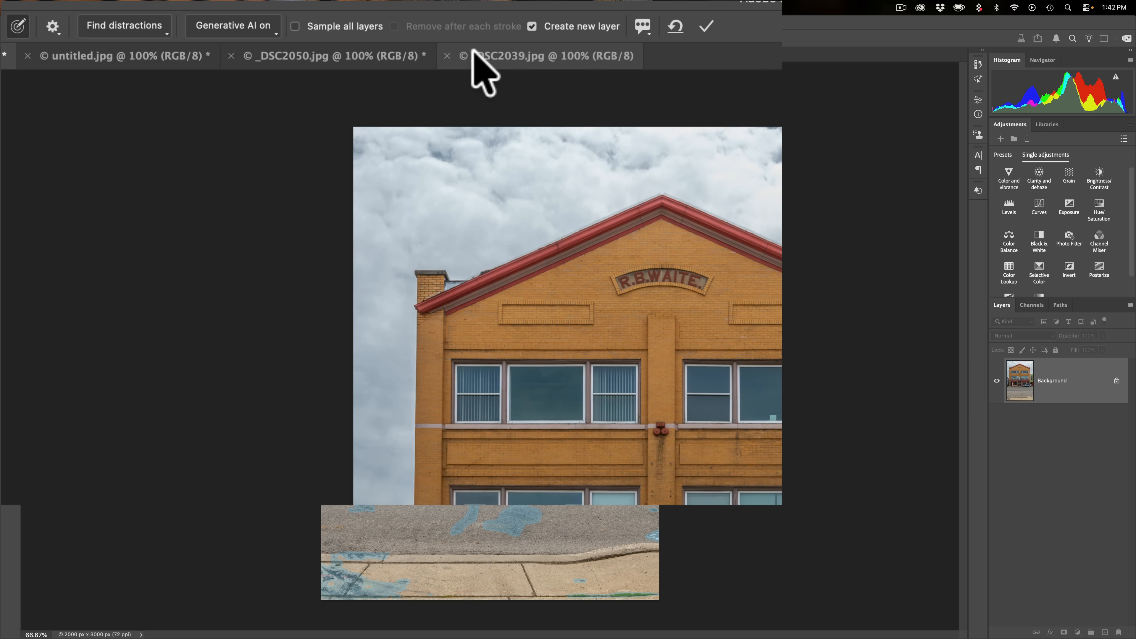
- Apply the distraction removal with Create new layer enabled
left_click(537, 24)
left_click(556, 28)
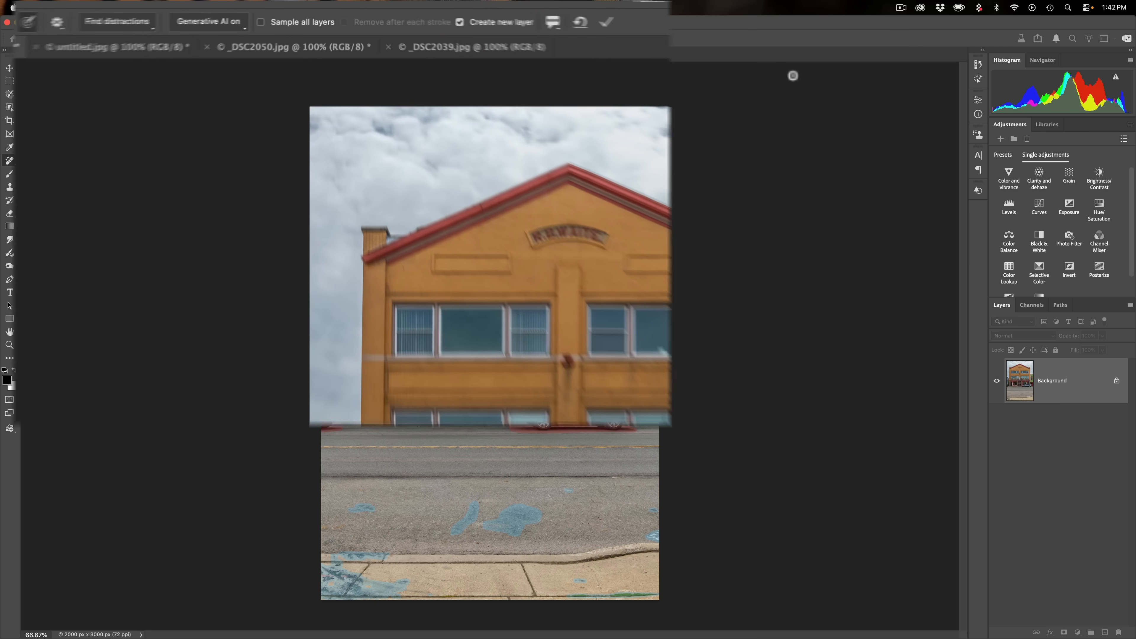
key("Return")
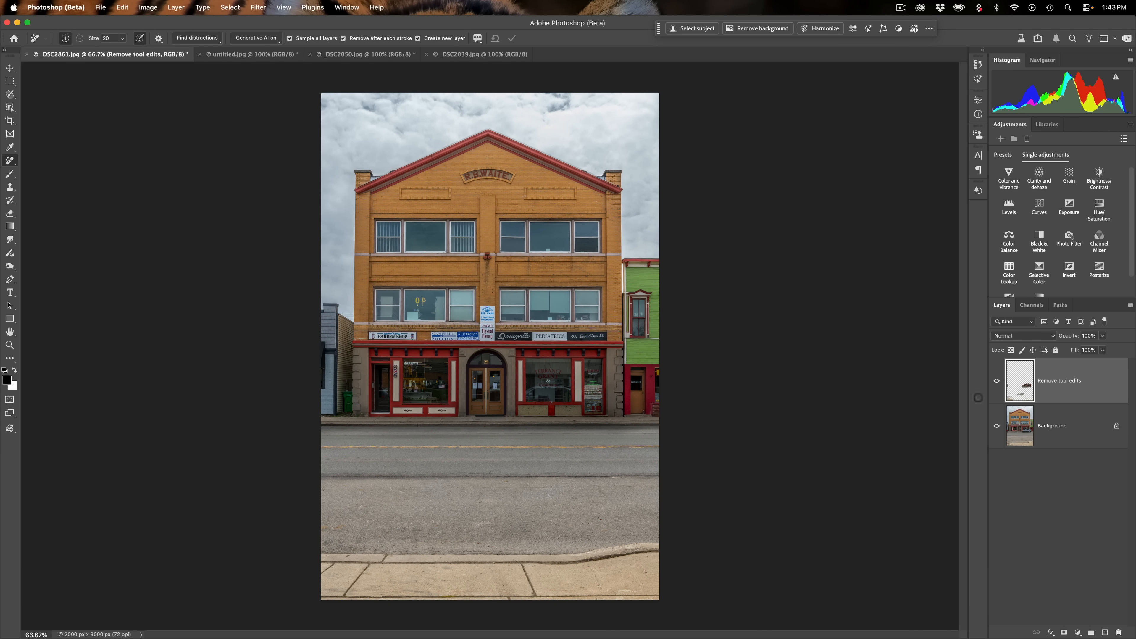
- Toggle the Remove tool edits layer's visibility to compare the image before and after removal
left_click(997, 383)
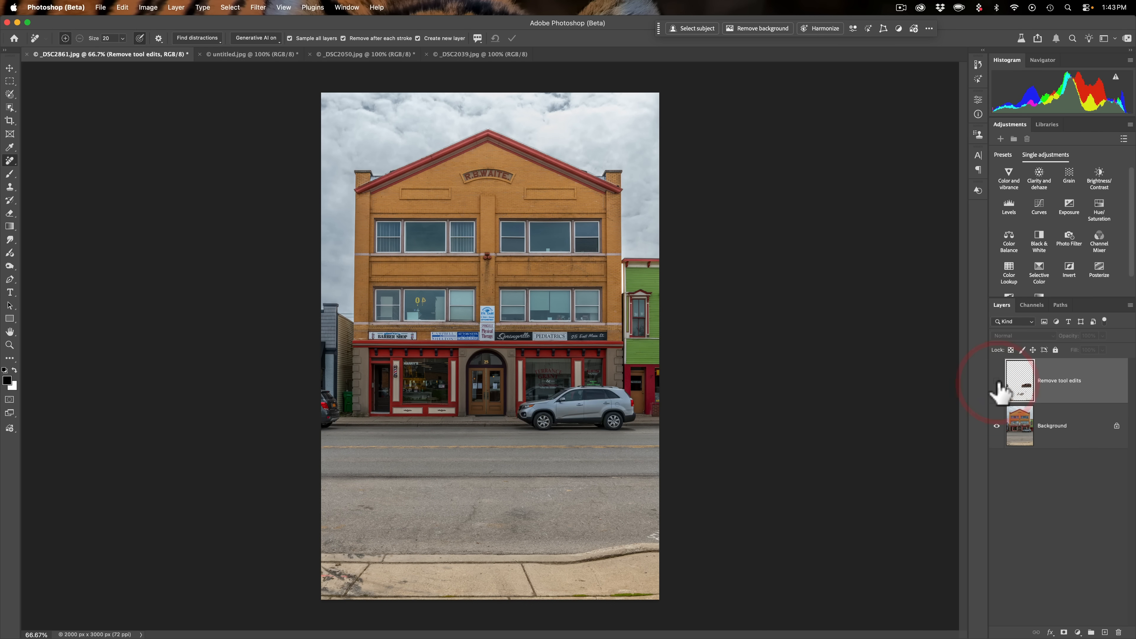
left_click(997, 383)
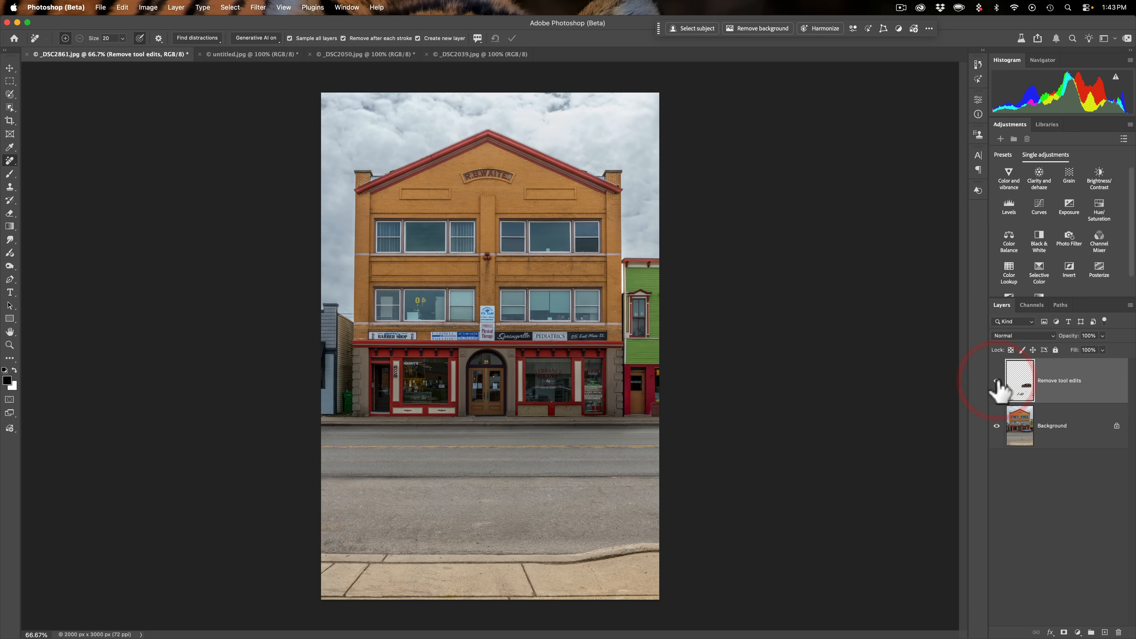
left_click(997, 383)
left_click(998, 383)
left_click(997, 383)
left_click(997, 383)
left_click(998, 382)
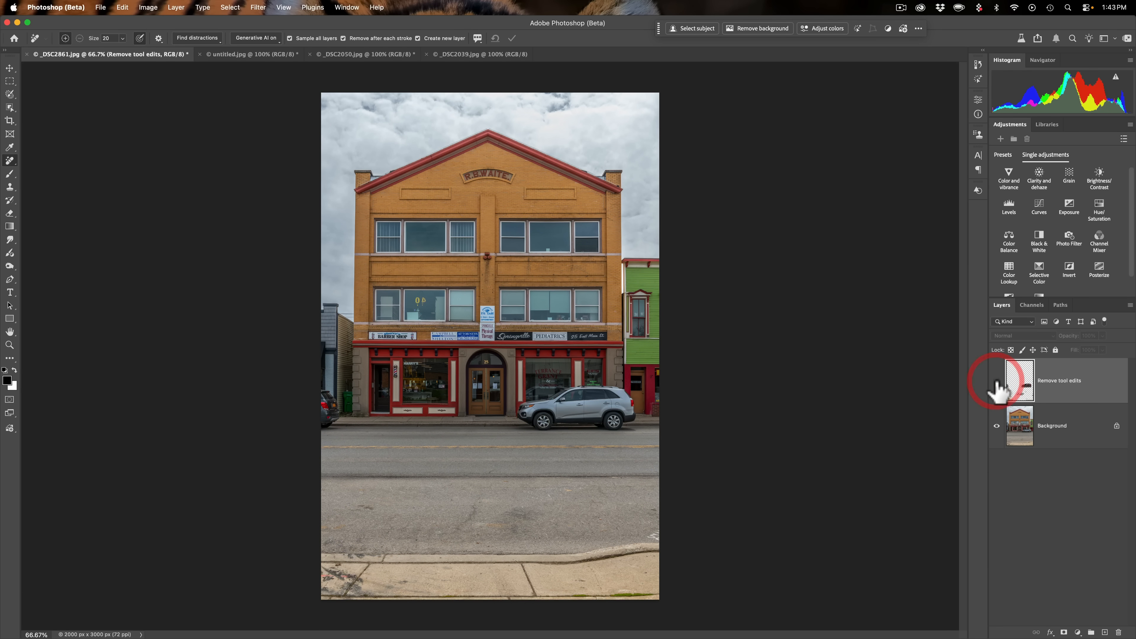
left_click(997, 381)
left_click(998, 382)
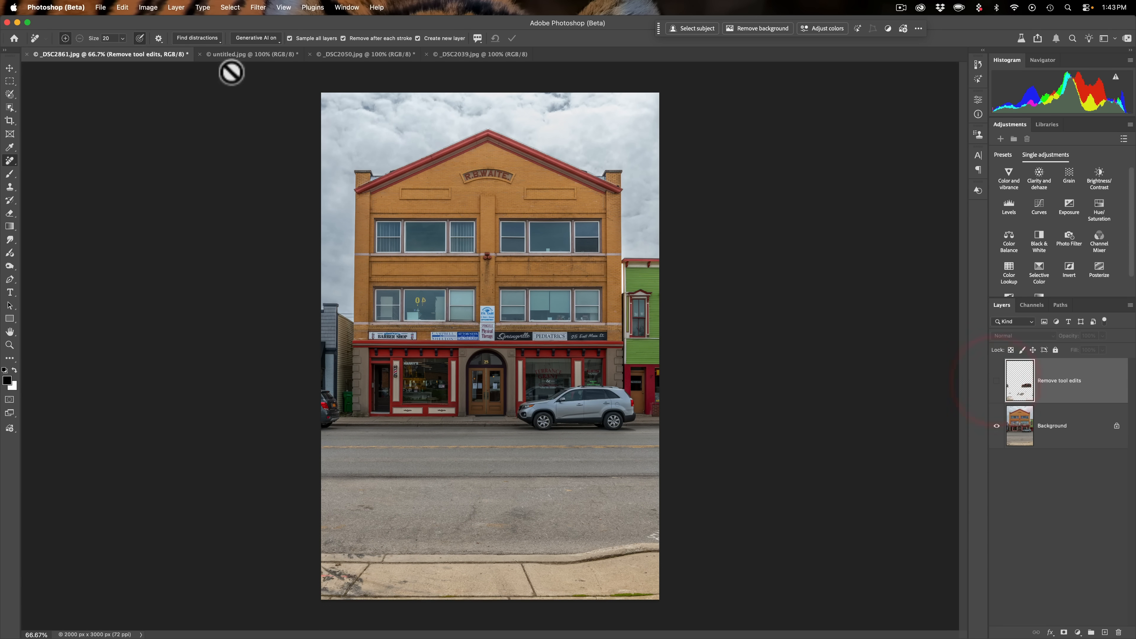
- Switch to the untitled.jpg waterfall image, find general distractions, and clear all categories
left_click(237, 56)
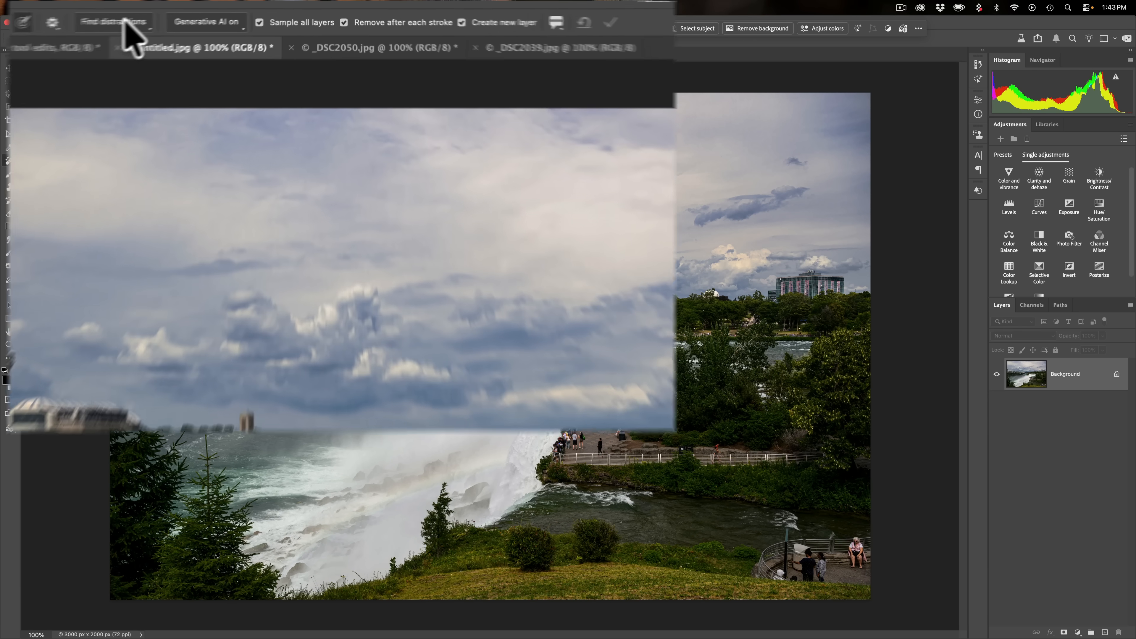
left_click(128, 25)
left_click(176, 79)
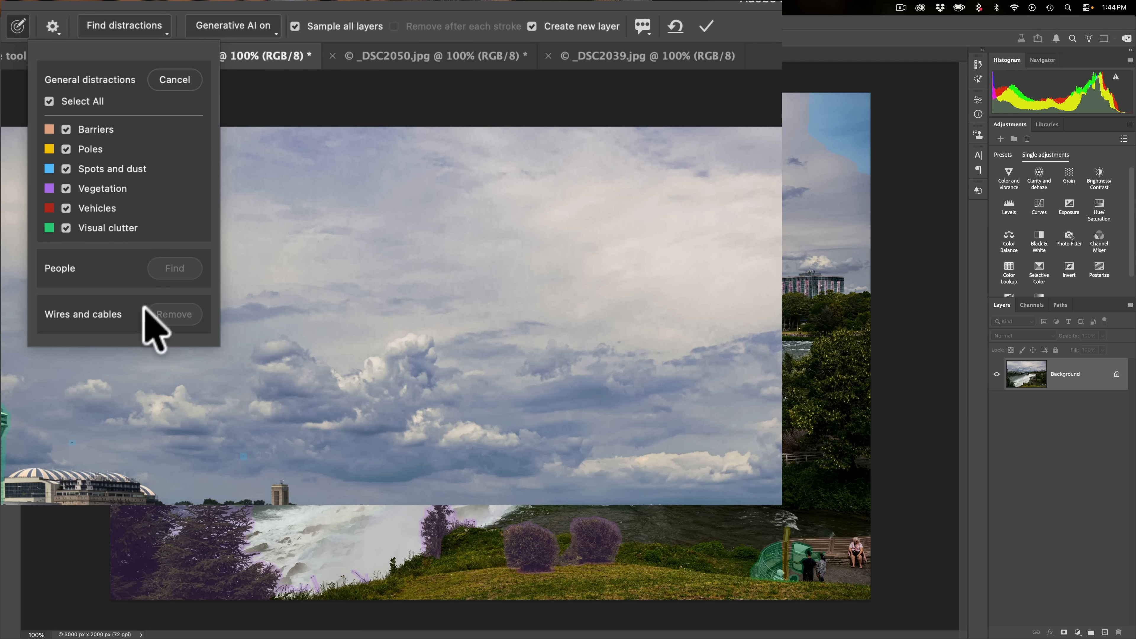
left_click(49, 101)
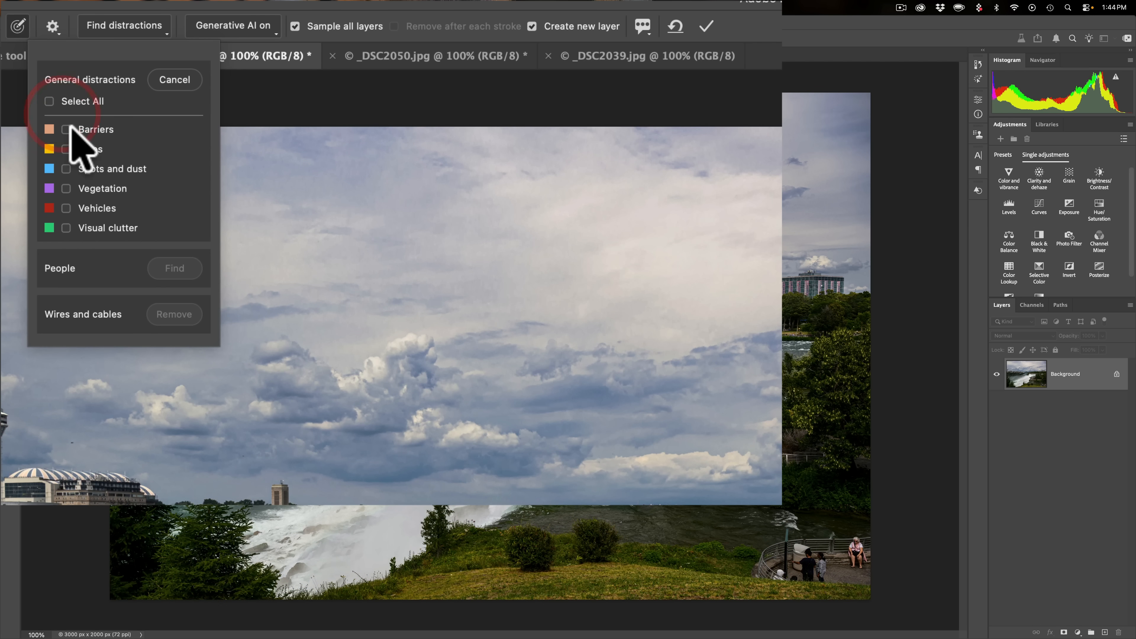
- Preview the Barriers, Poles and Spots and dust categories in turn, leaving only Vegetation selected
left_click(65, 129)
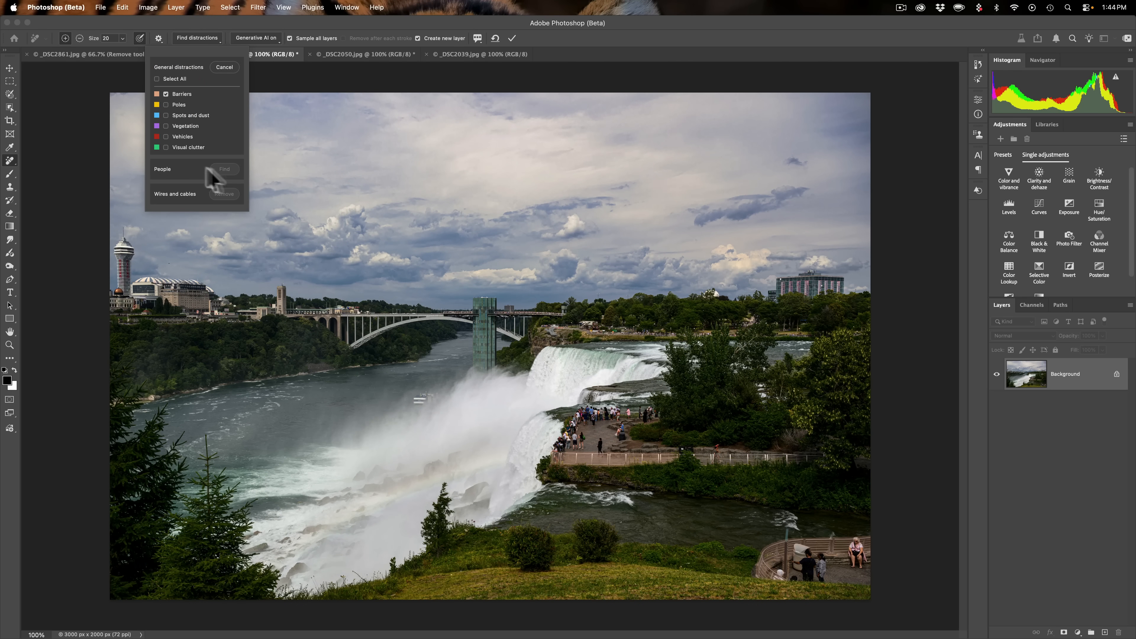
left_click(165, 93)
left_click(166, 104)
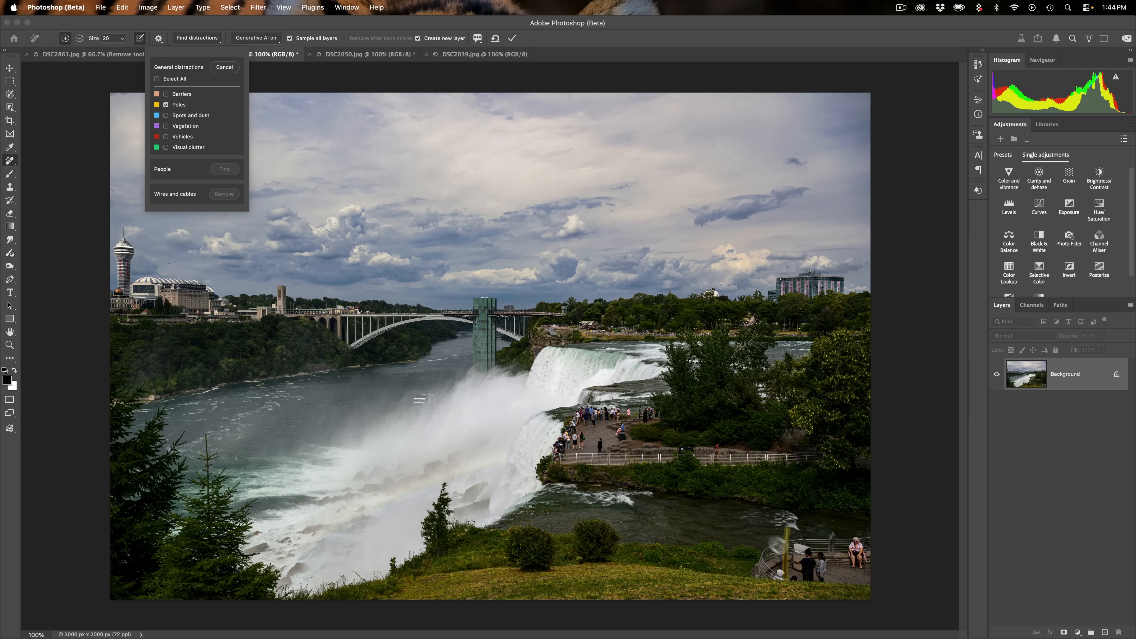
left_click(166, 105)
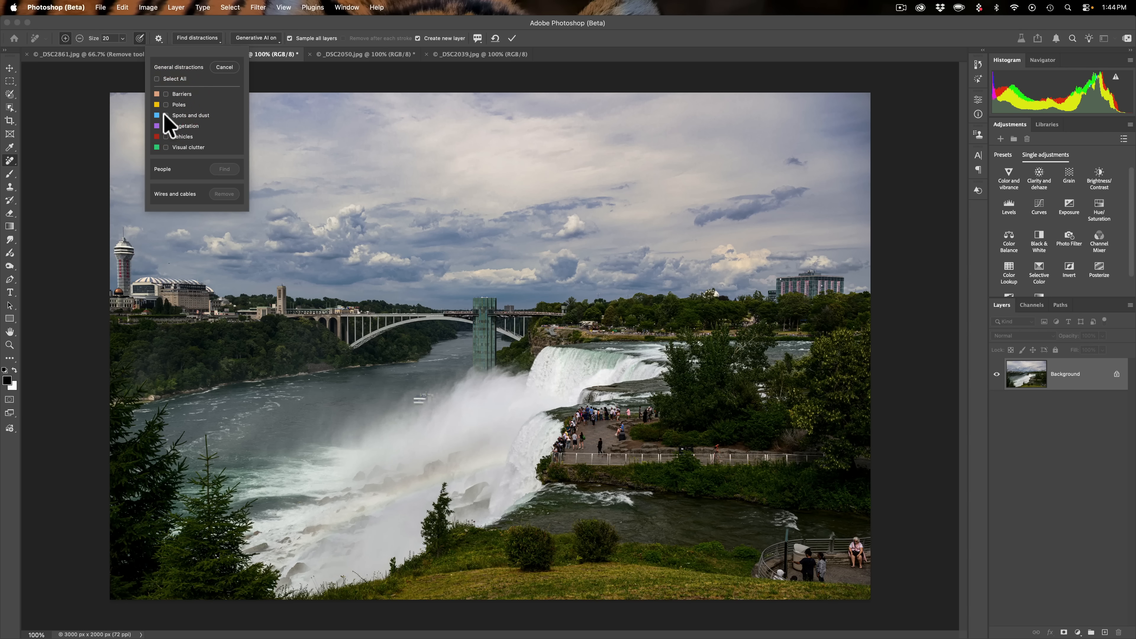
left_click(166, 116)
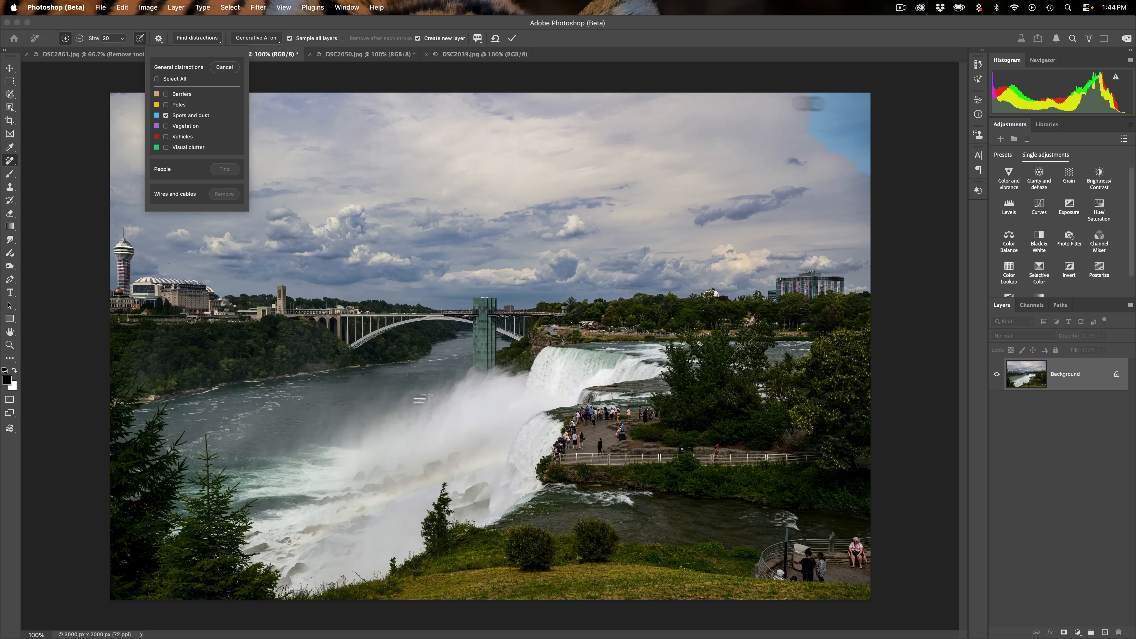
left_click(166, 116)
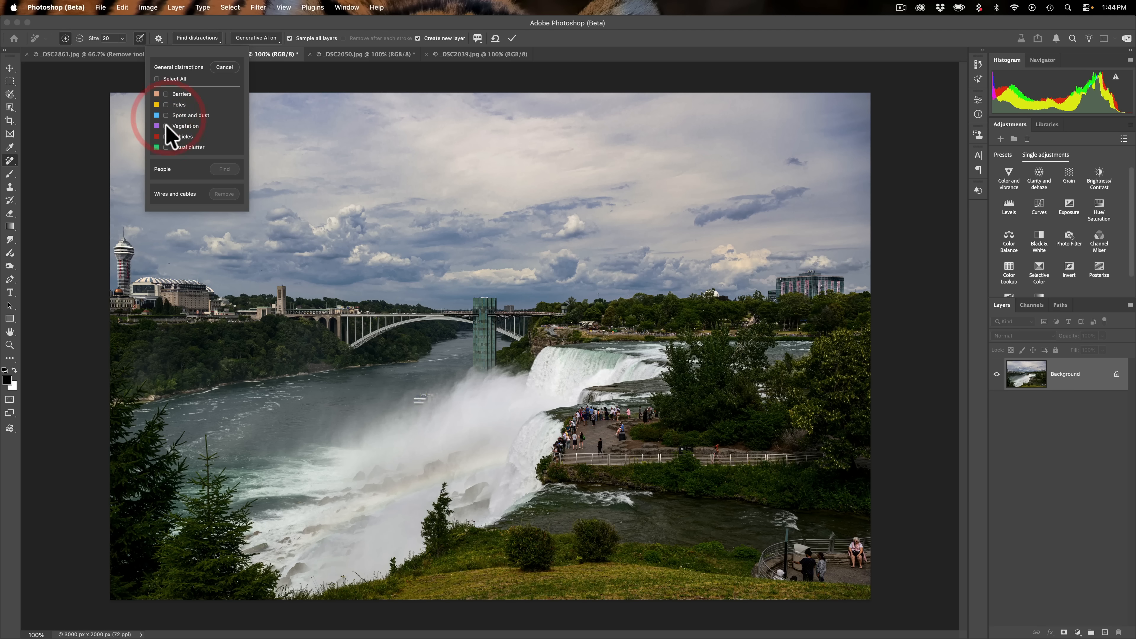
left_click(166, 126)
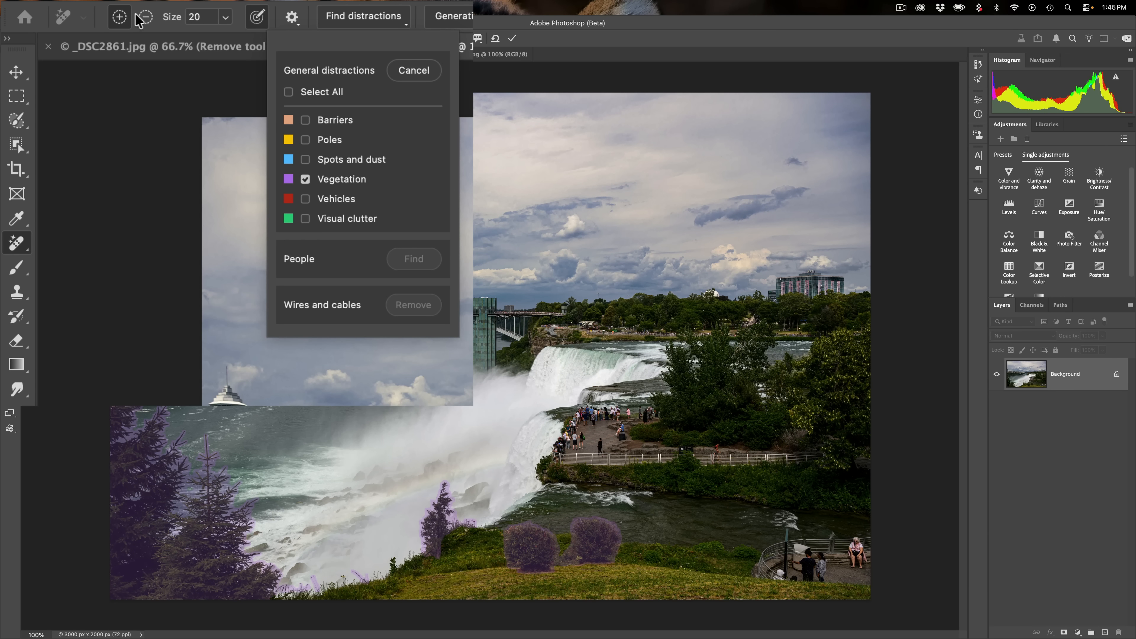
- Switch to subtract mode, enlarge the brush to 70, and remove the bushes near the bottom from the vegetation selection
left_click(146, 17)
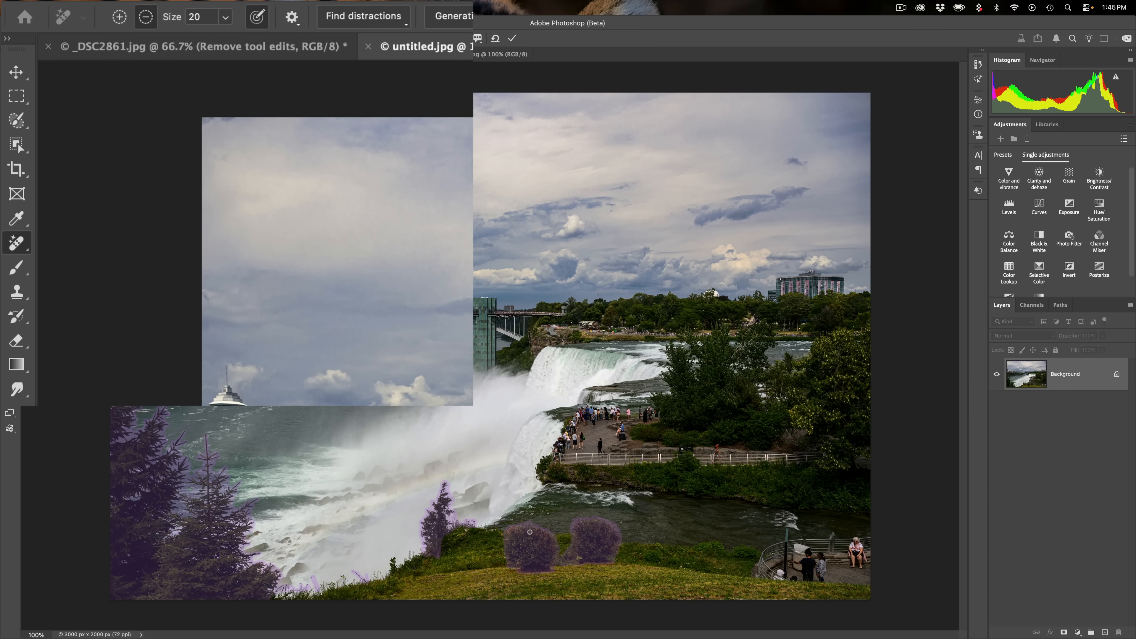
key("bracketright")
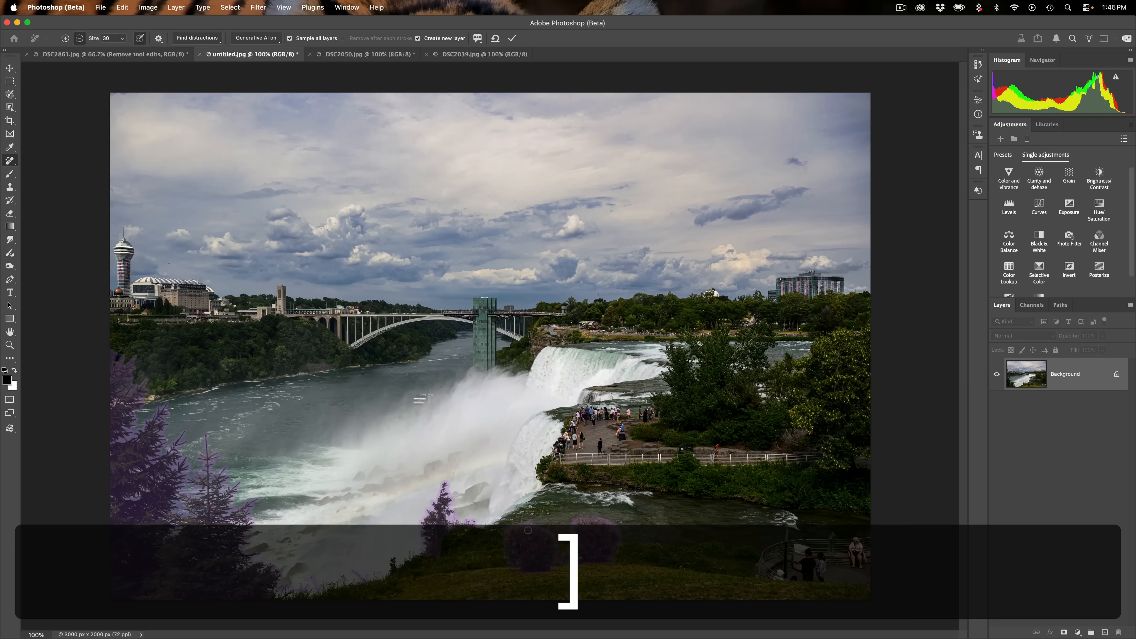
key("bracketright")
key("bracketright")
key("bracketright")
key("bracketright")
mouse_move(529, 567)
left_mouse_down()
mouse_move(543, 525)
mouse_move(556, 546)
mouse_move(583, 531)
mouse_move(568, 551)
mouse_move(578, 583)
mouse_move(566, 523)
mouse_move(613, 562)
mouse_move(603, 505)
mouse_move(598, 554)
left_mouse_up()
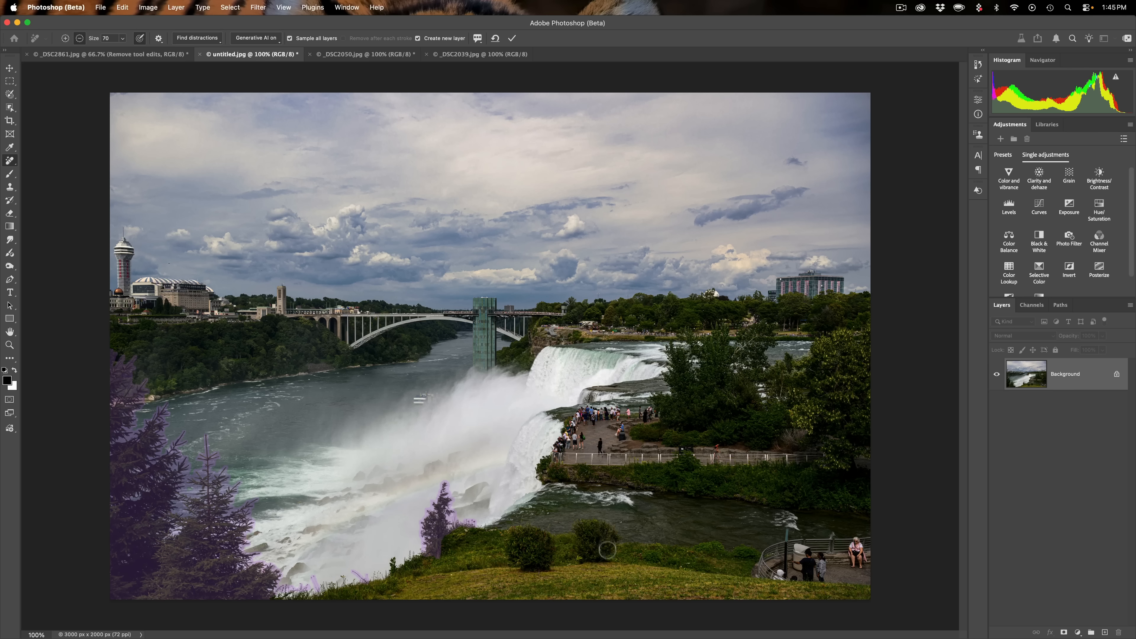
left_click_drag(508, 557, 457, 543)
- Preview the Vehicles and Visual clutter categories, reselect only Vegetation, and apply the removal
left_click(205, 40)
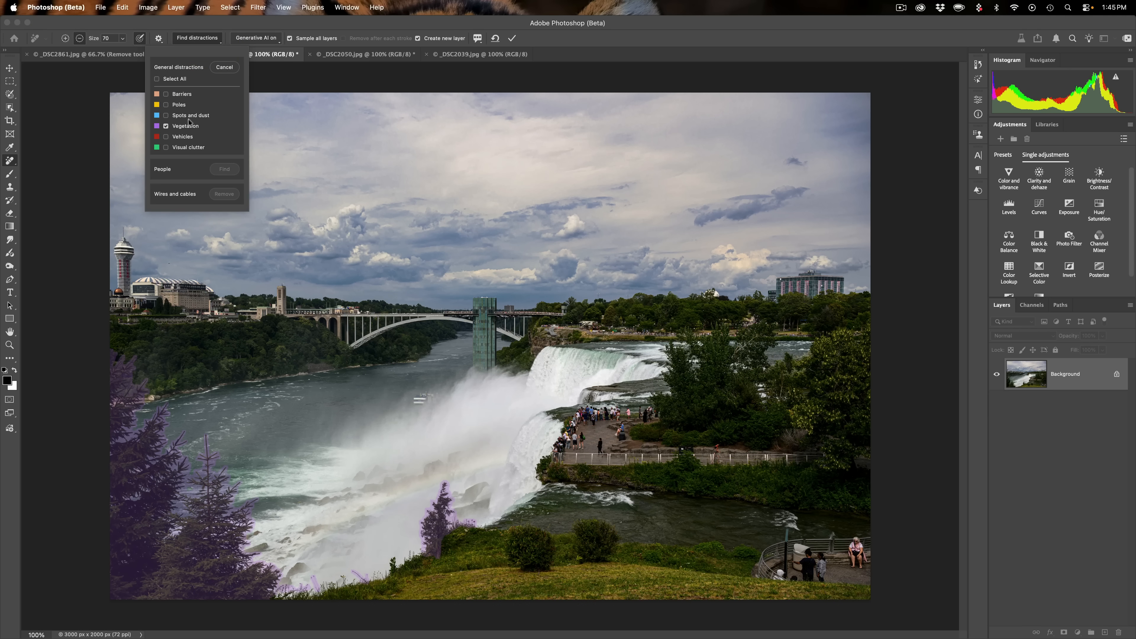
left_click(167, 125)
left_click(166, 137)
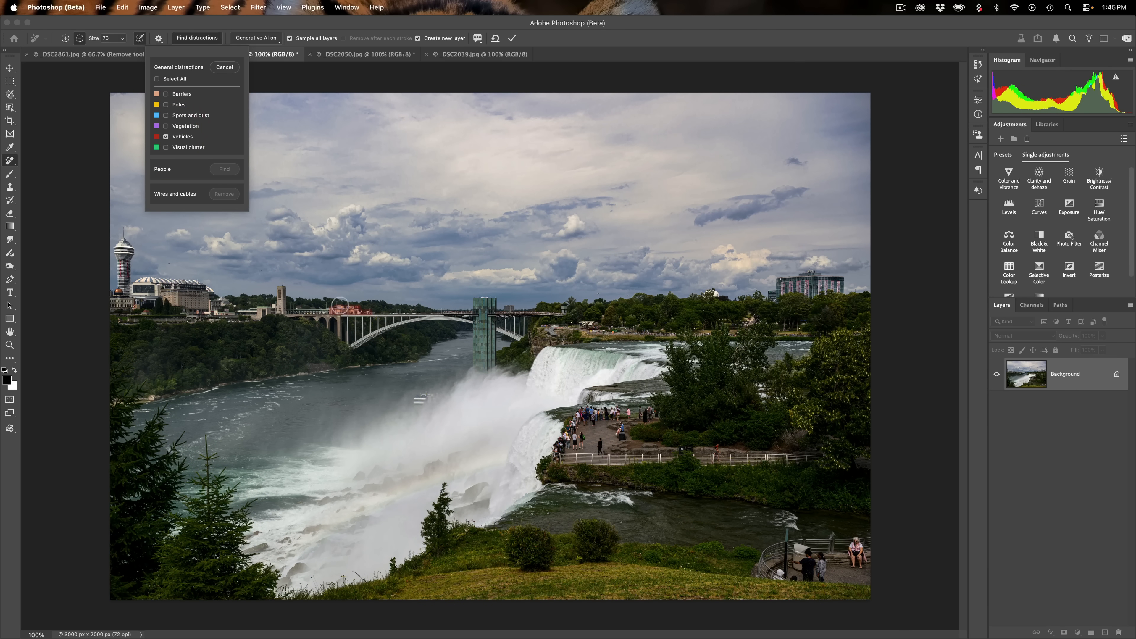
left_click(165, 137)
left_click(166, 136)
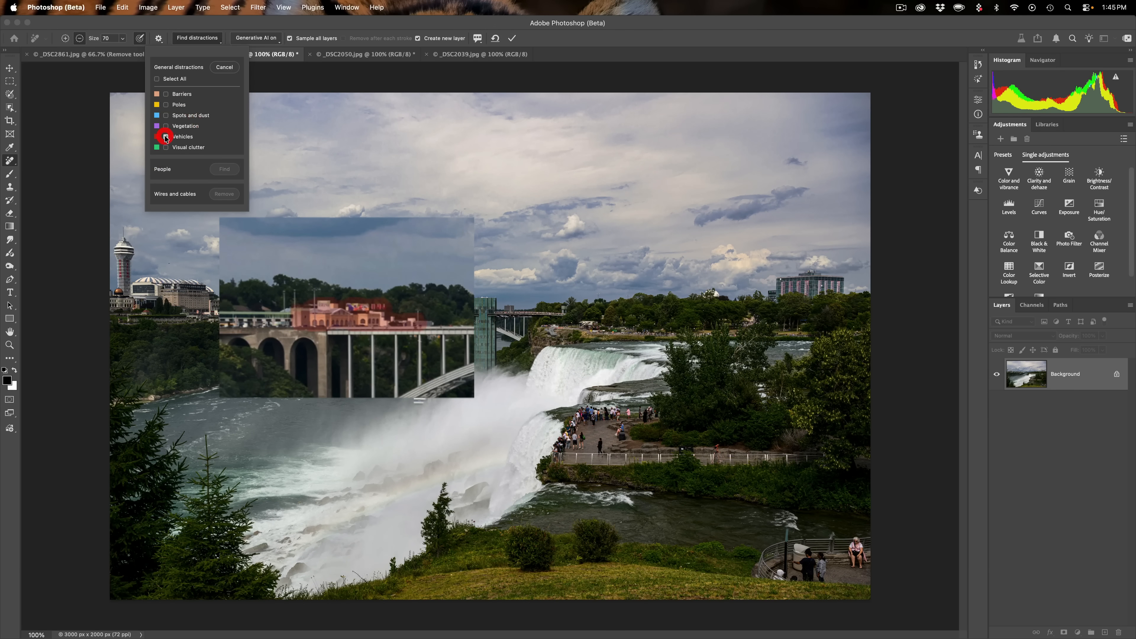
left_click(166, 147)
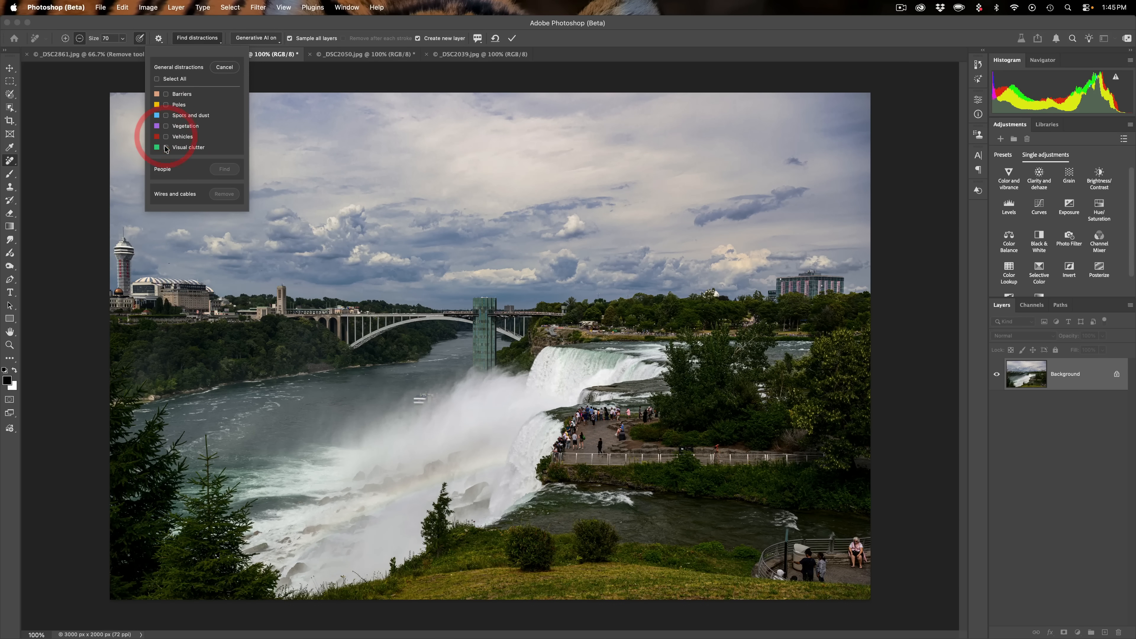
left_click(166, 147)
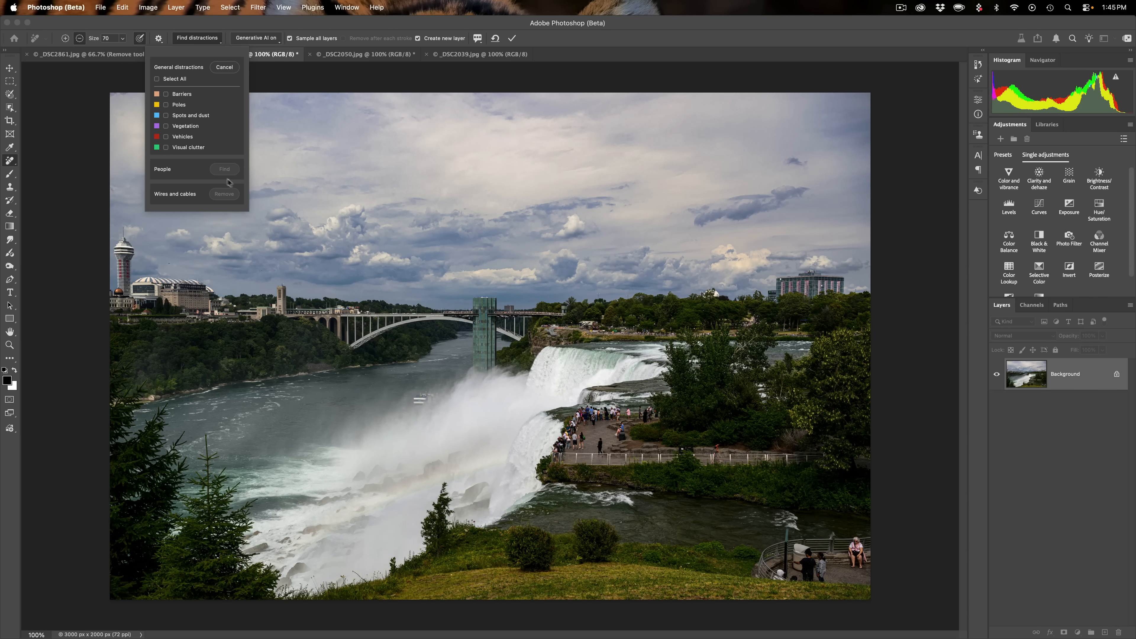
left_click(166, 148)
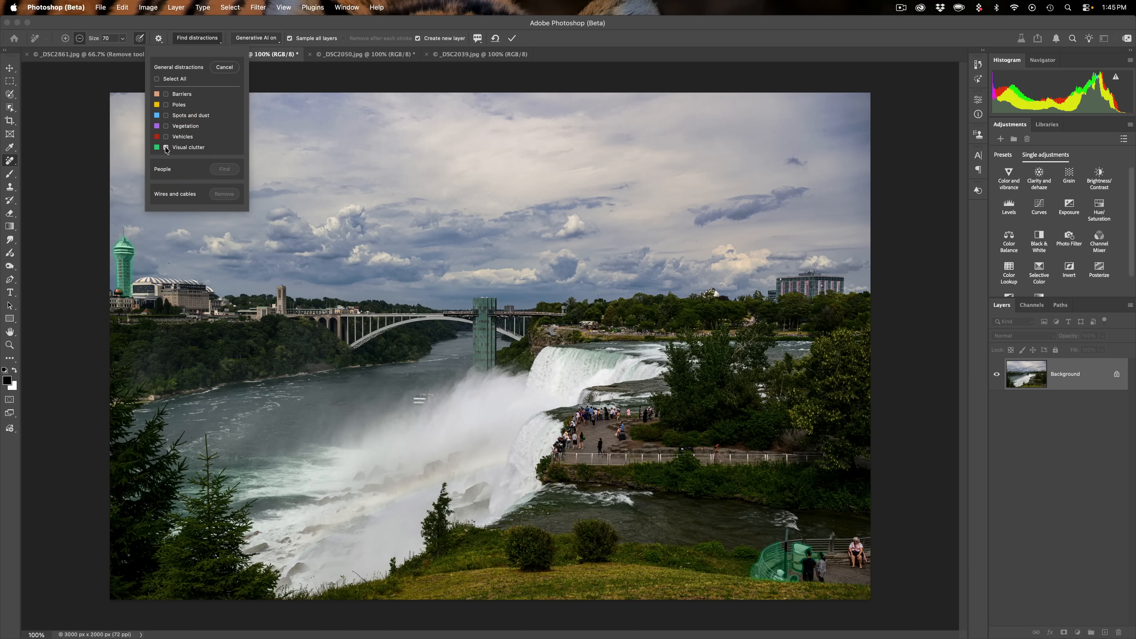
left_click(166, 147)
left_click(166, 126)
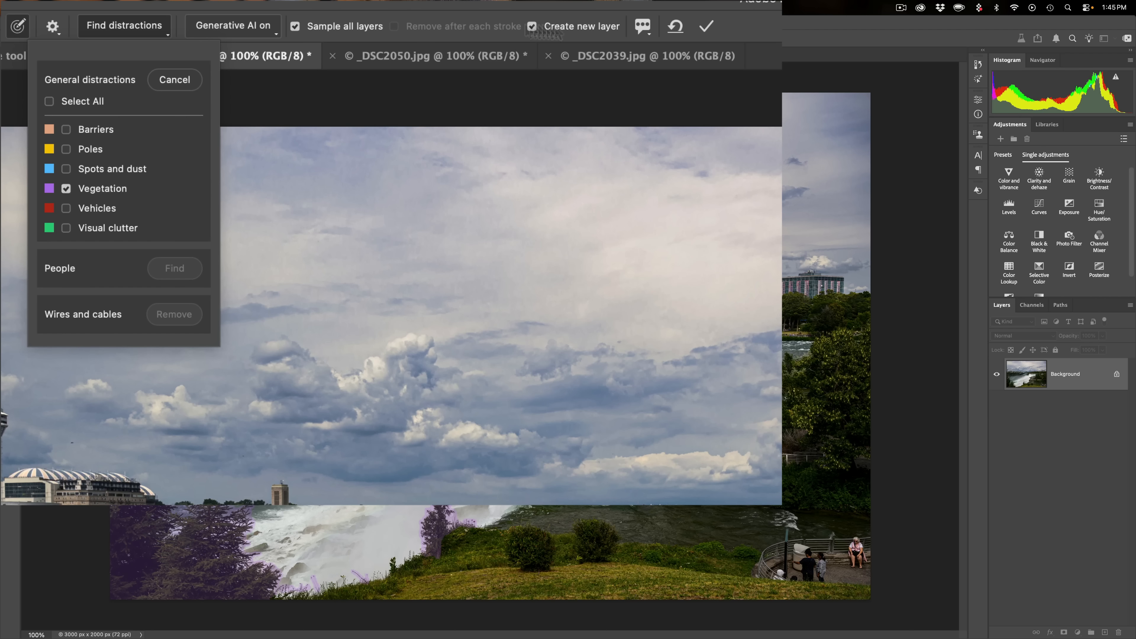
left_click(706, 26)
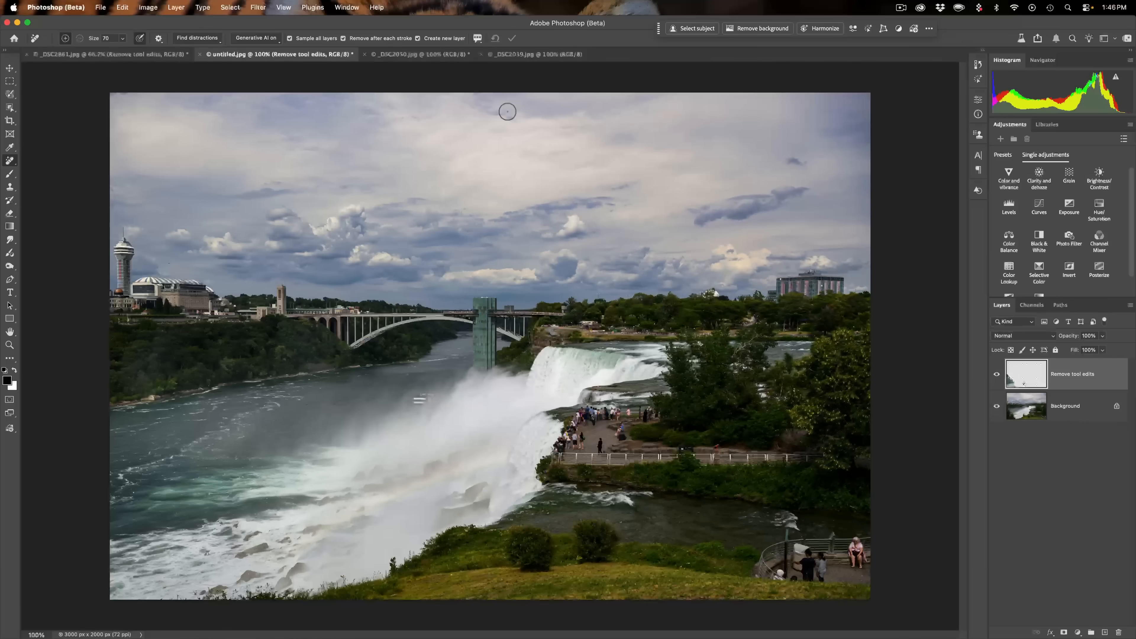
- Toggle the Remove tool edits layer's visibility to compare the waterfall image before and after removal
left_click(997, 378)
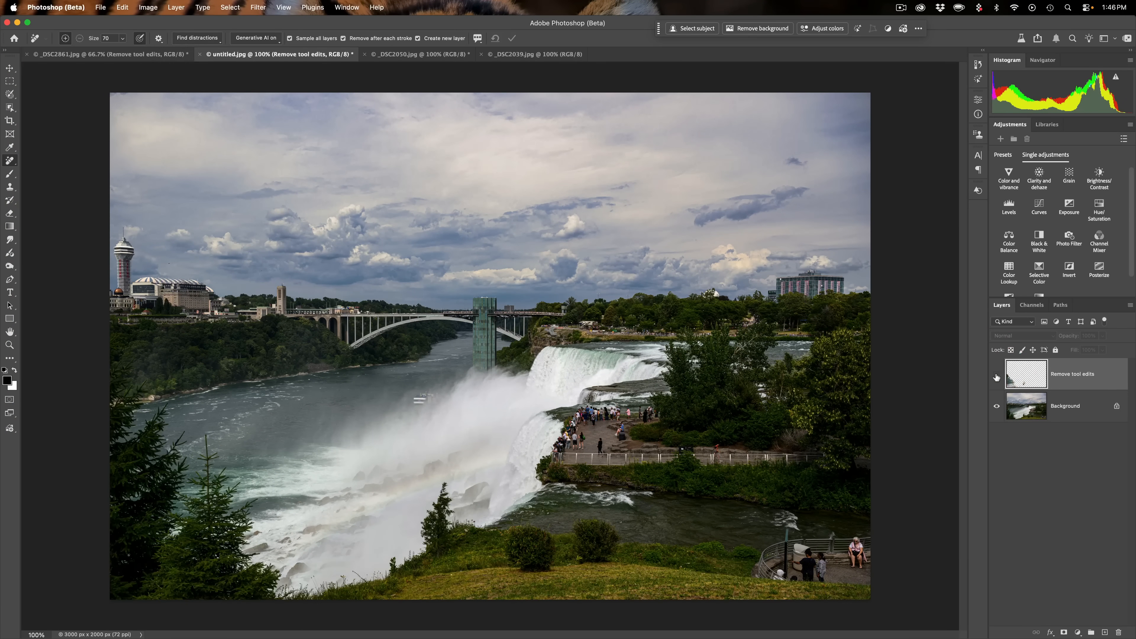
left_click(997, 377)
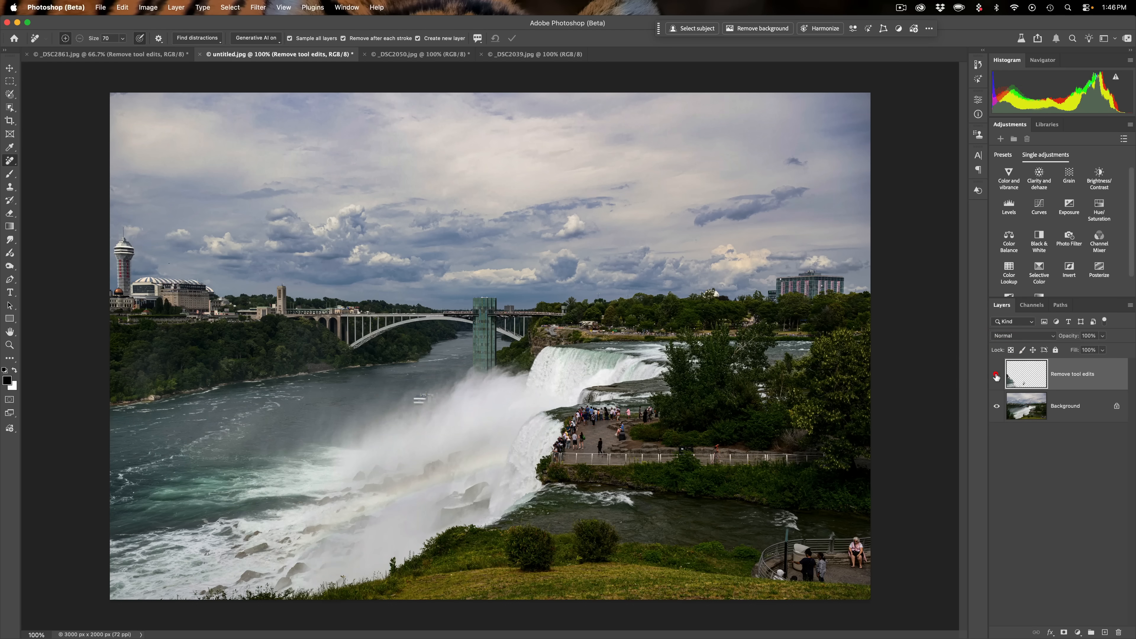
left_click(996, 377)
left_click(996, 377)
left_click(996, 376)
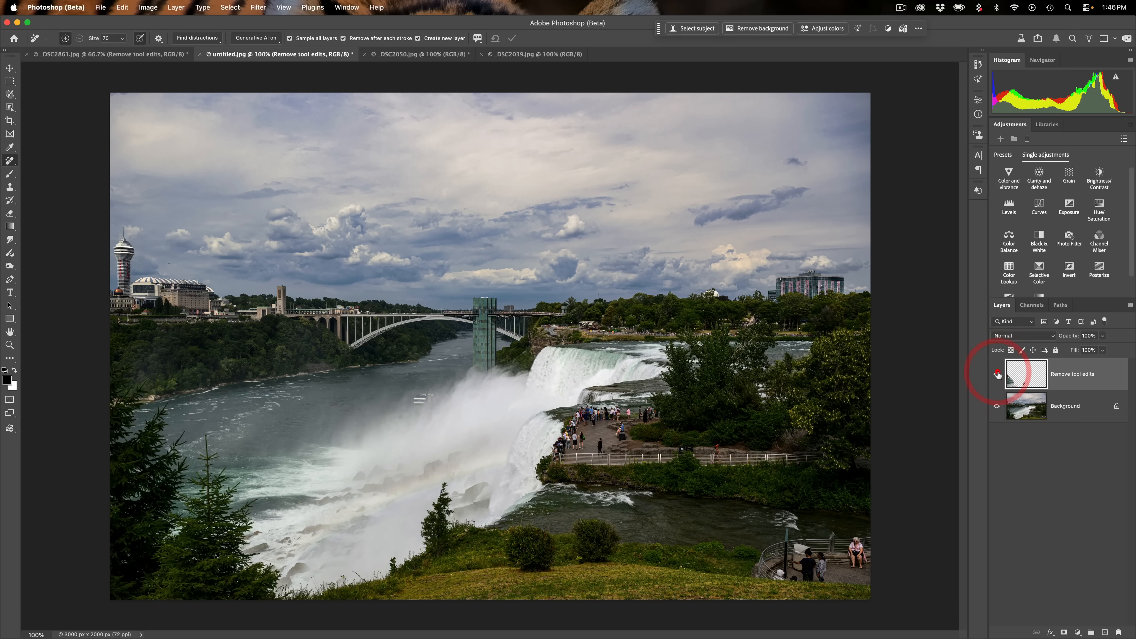
left_click(997, 376)
- Switch to the _DSC2050.jpg sunset image, find general distractions, and clear the detected categories
left_click(396, 57)
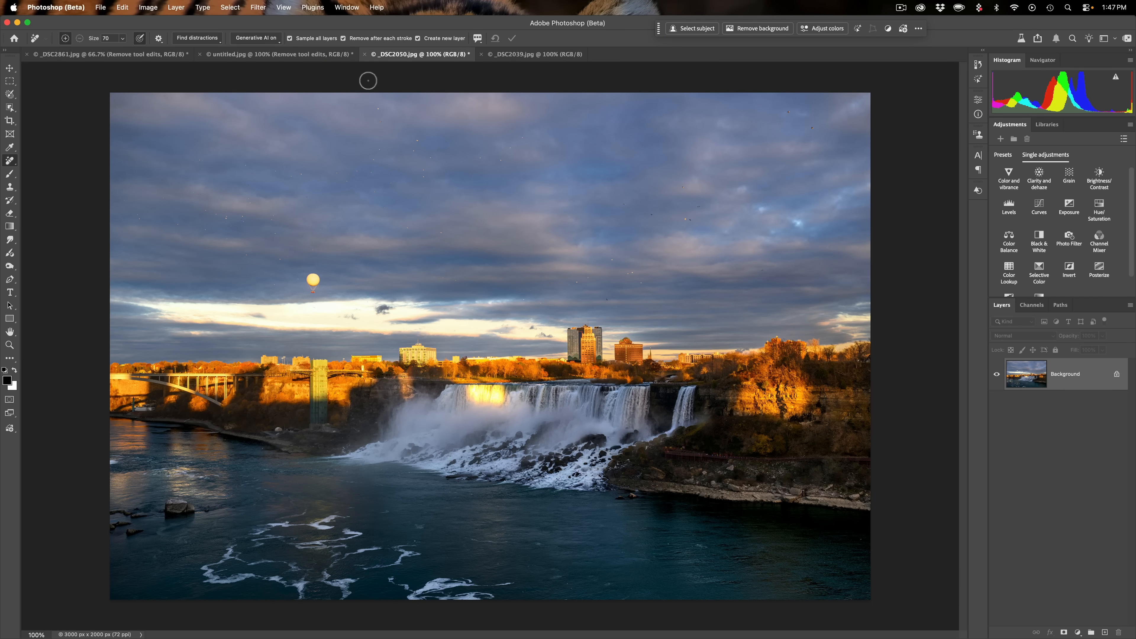
left_click(197, 38)
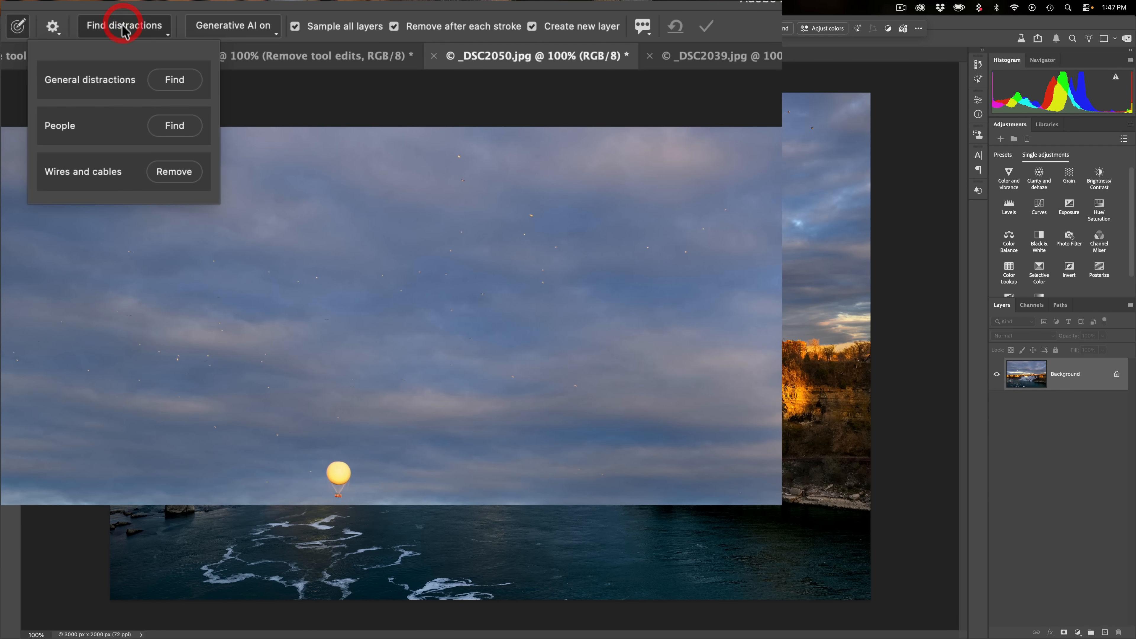
left_click(175, 80)
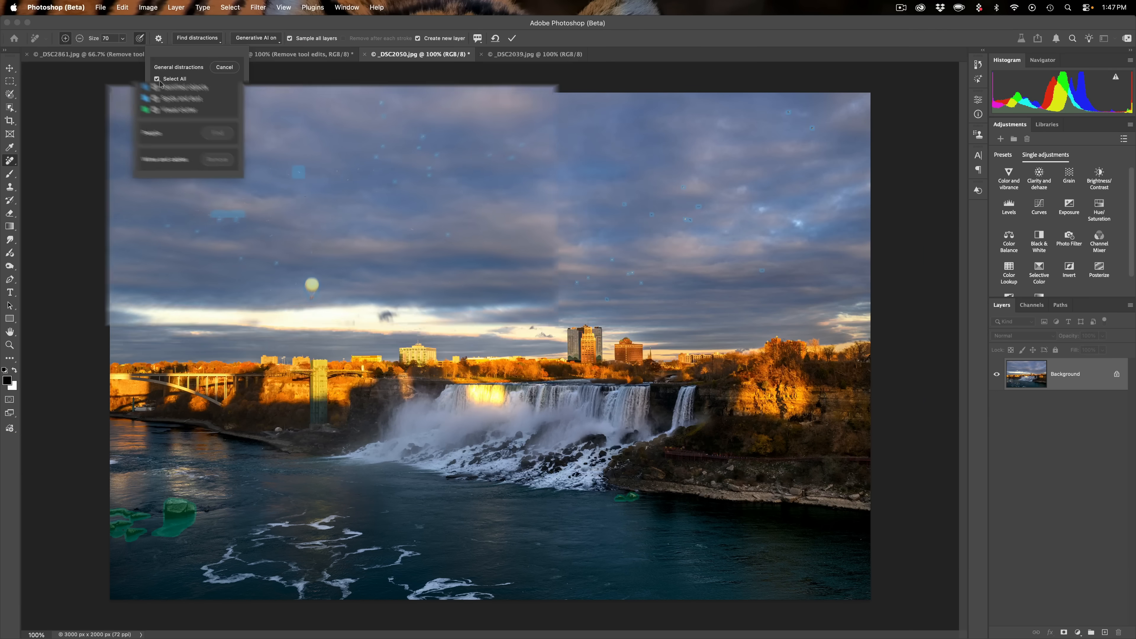
left_click(157, 80)
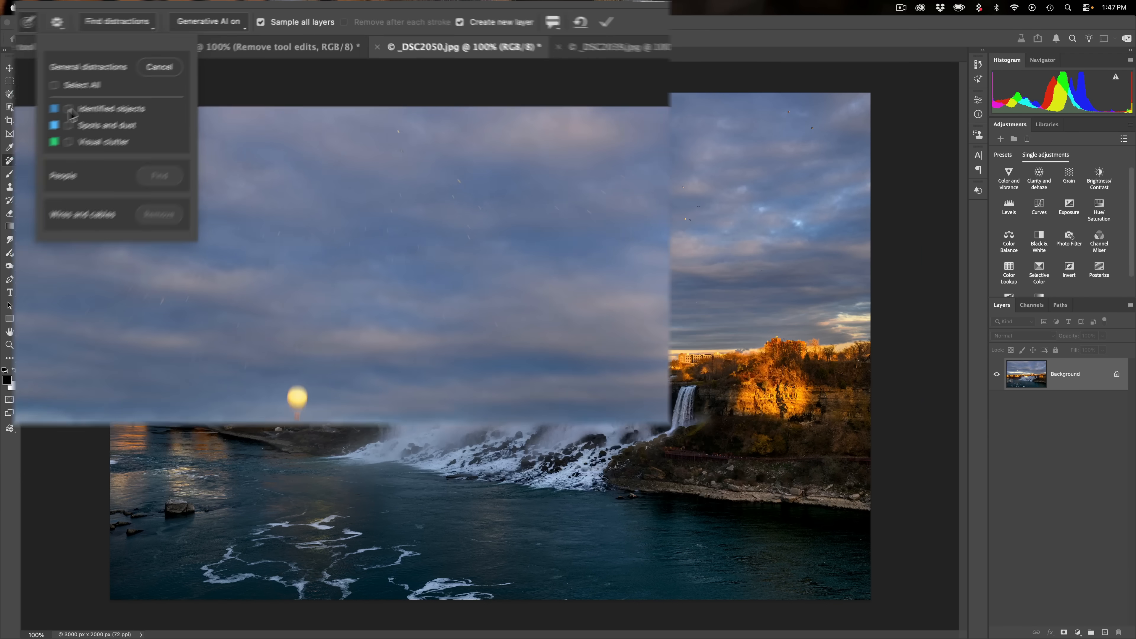
left_click(67, 130)
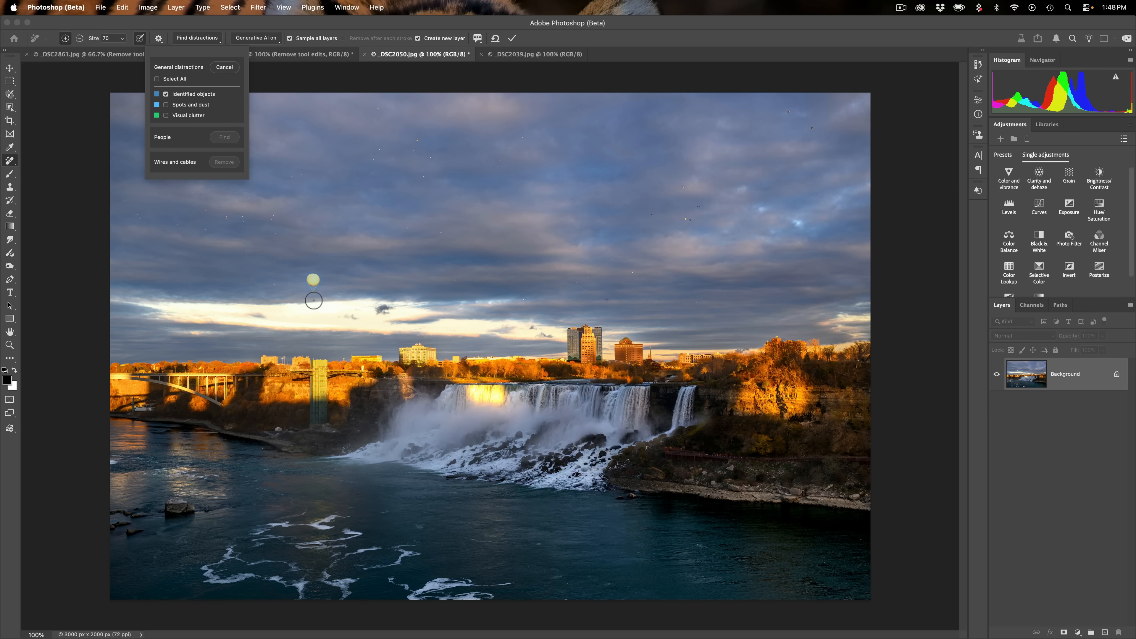
- Preview Identified objects, Spots and dust and Visual clutter in turn, leaving only Spots and dust selected
left_click(166, 95)
left_click(166, 94)
left_click(166, 94)
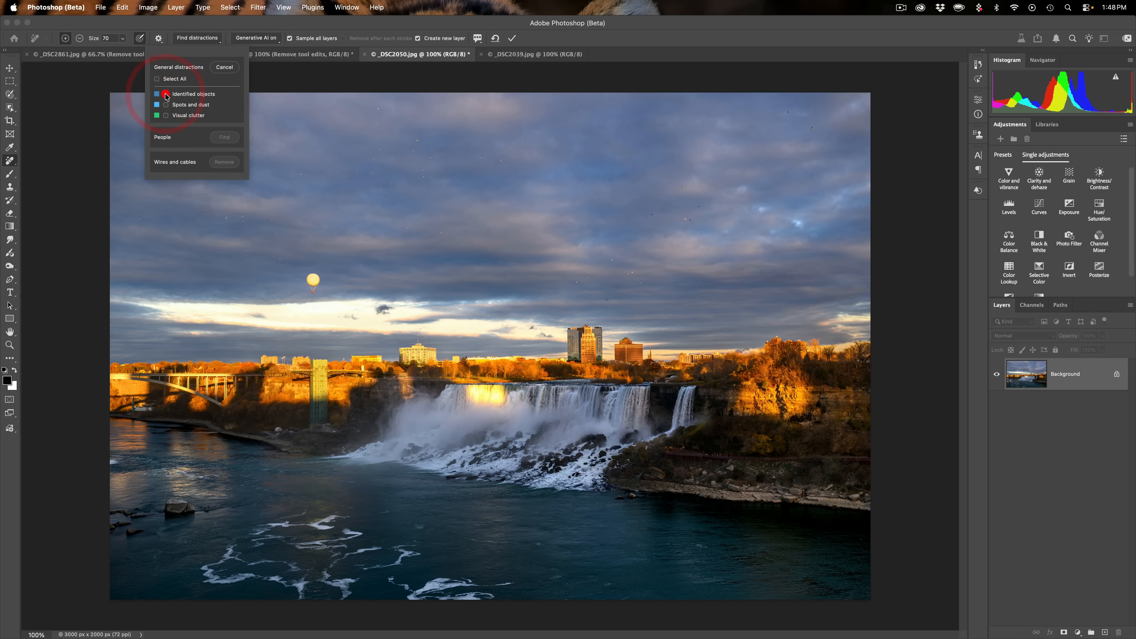
left_click(166, 105)
left_click(166, 105)
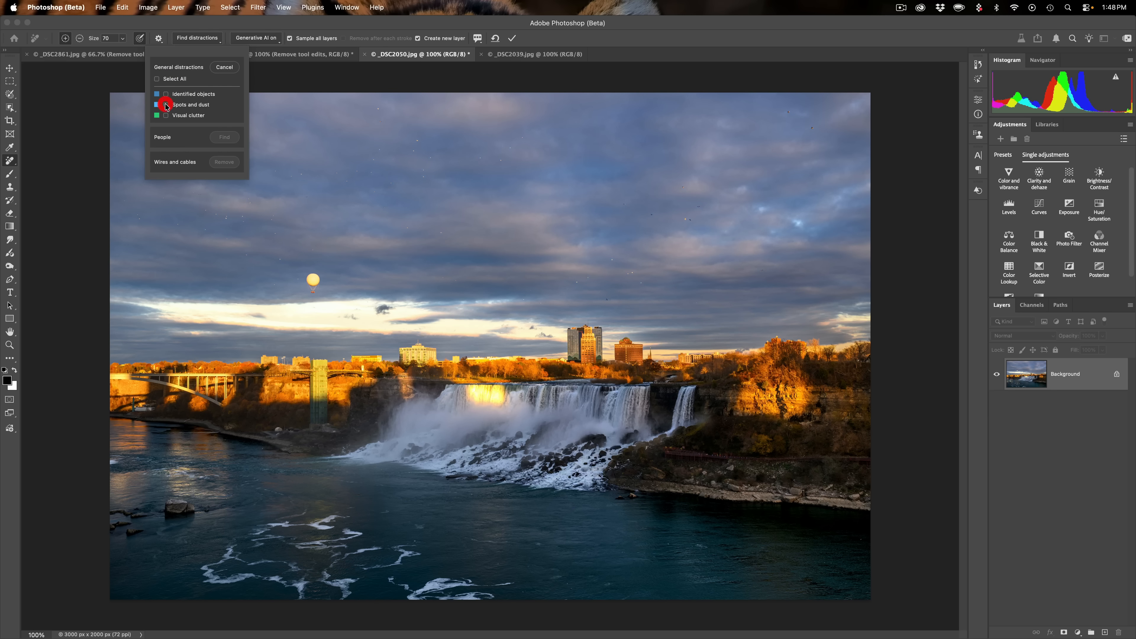
left_click(166, 116)
left_click(166, 116)
left_click(166, 116)
left_click(166, 116)
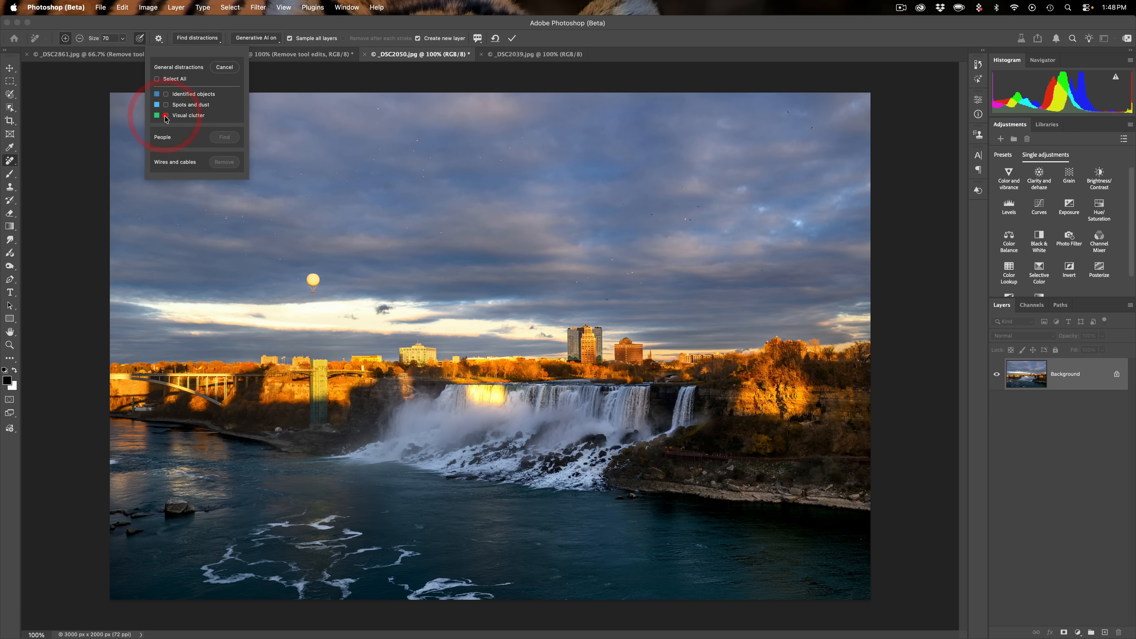
left_click(167, 105)
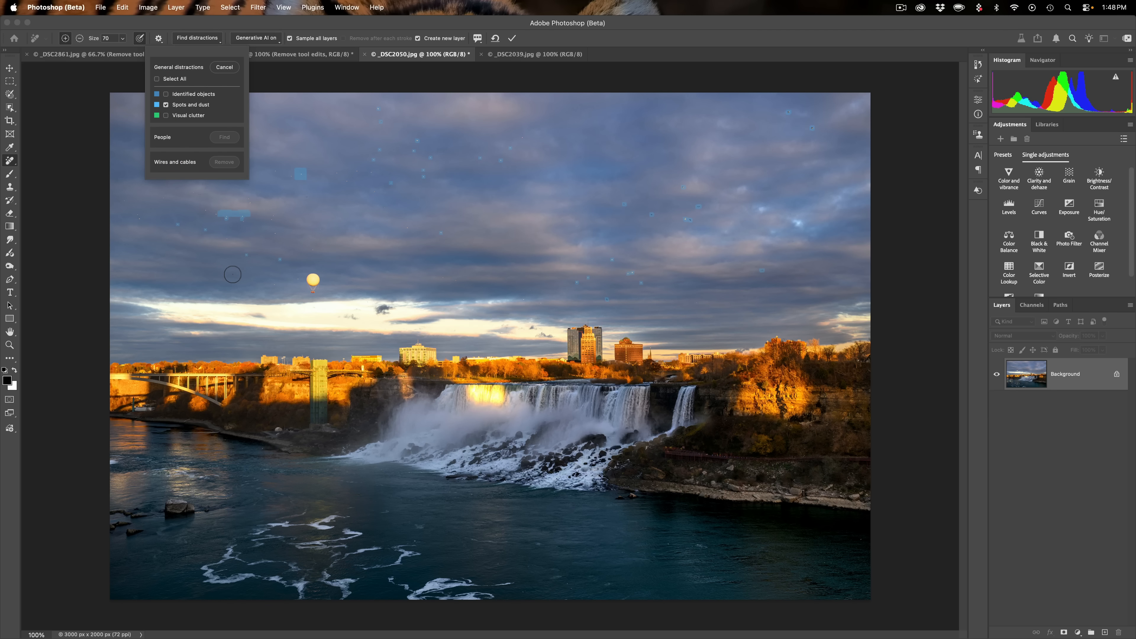
- Set the brush size to 25, add a few missed sky spots to the selection, and apply the removal
key("bracketright")
key("bracketright")
key("bracketright")
key("bracketright")
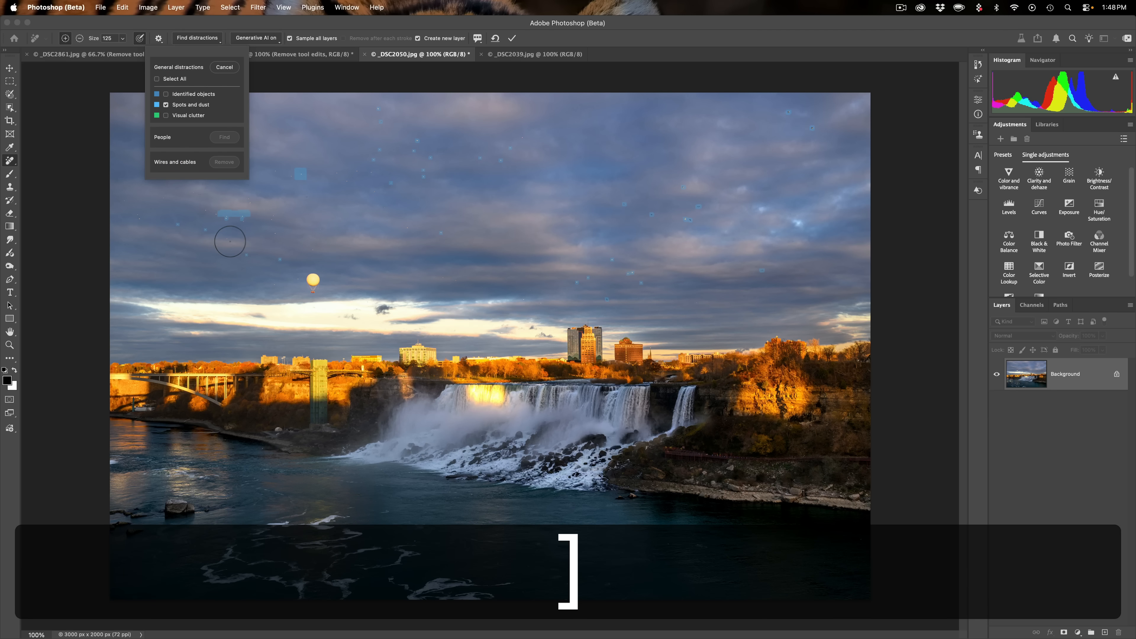
key("bracketleft")
key("bracketleft")
key("bracketleft")
key("bracketleft")
key("bracketleft")
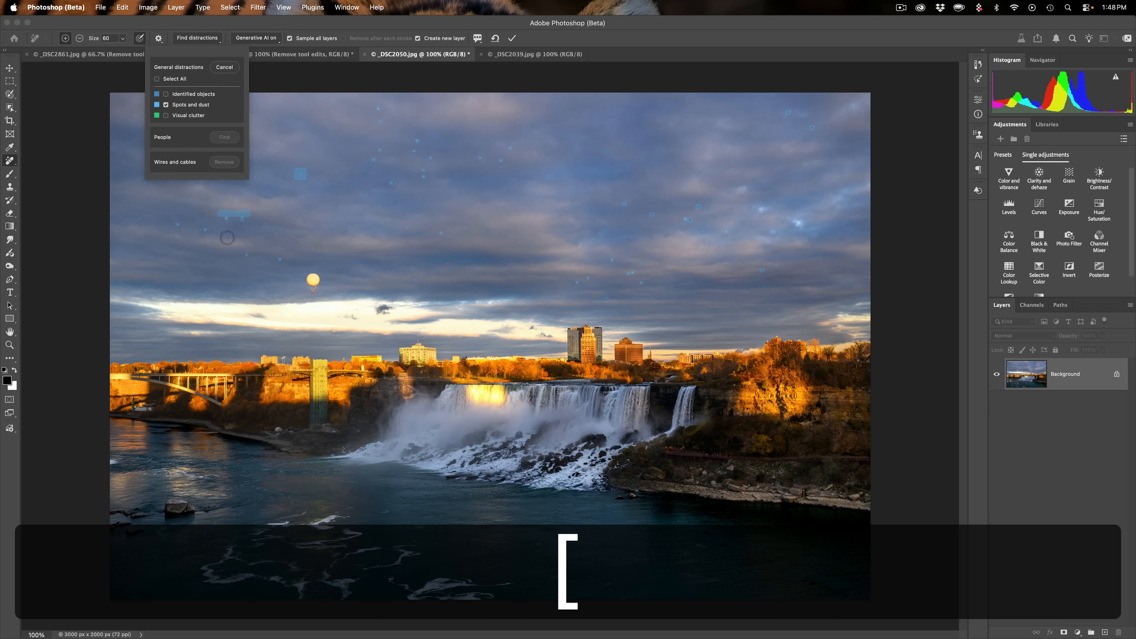
left_click(226, 238)
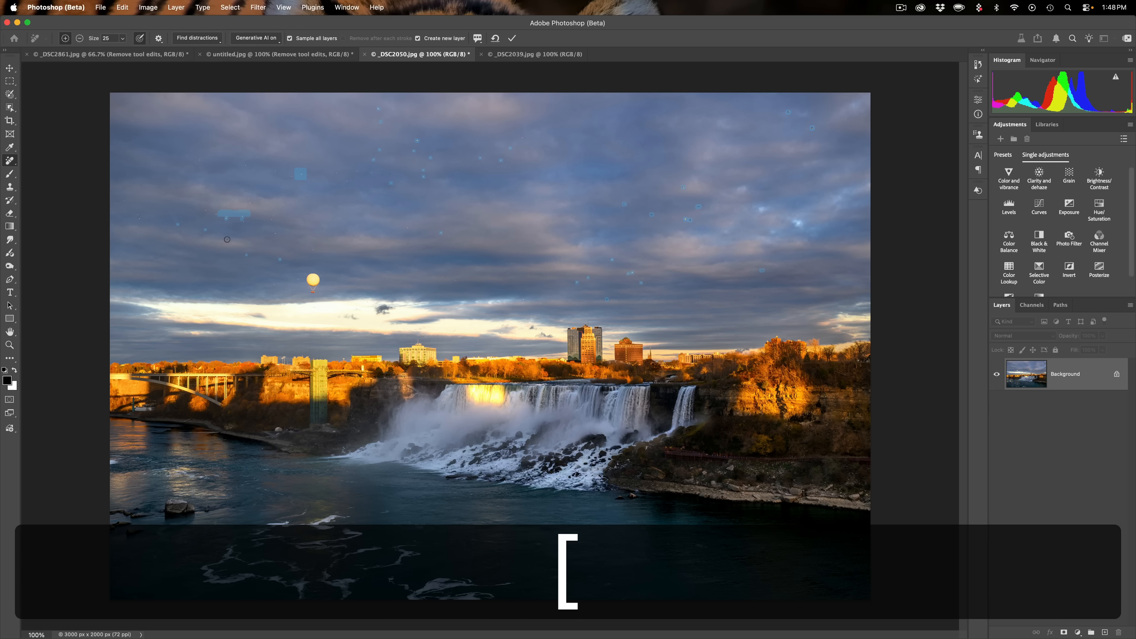
left_click(275, 233)
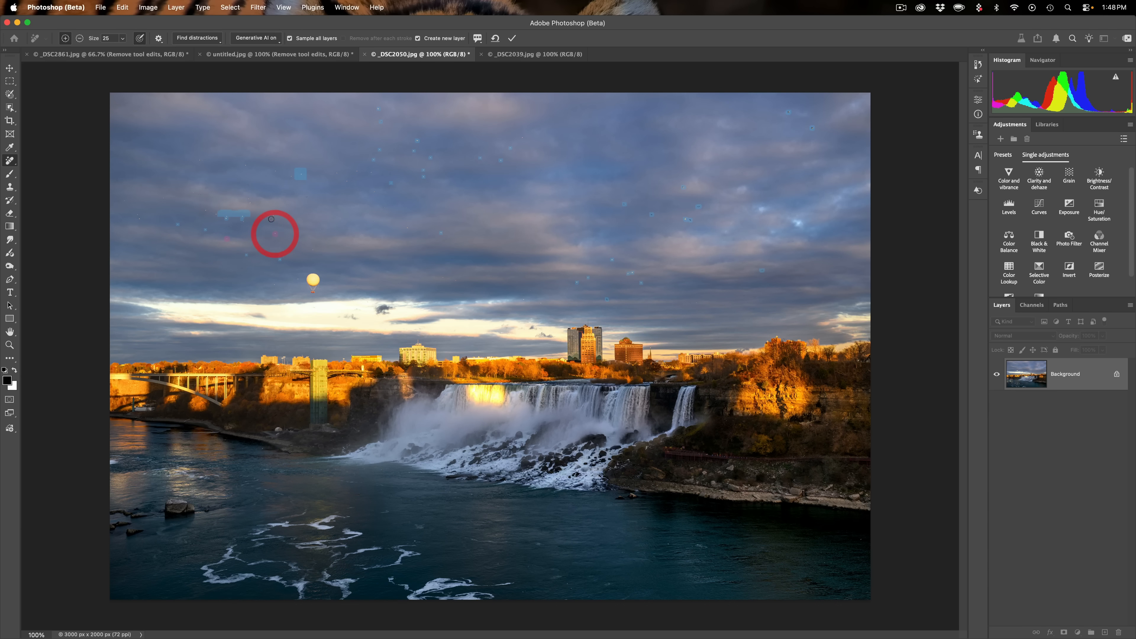
left_click(272, 218)
left_click(271, 217)
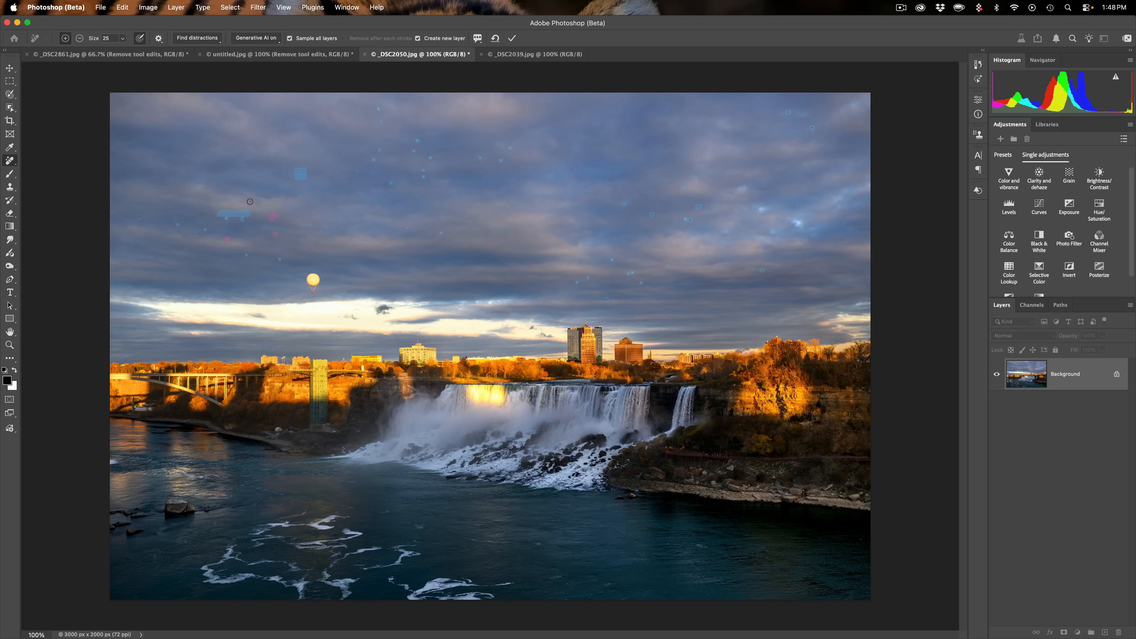
left_click(249, 198)
left_click(206, 208)
left_click(214, 214)
left_click(512, 39)
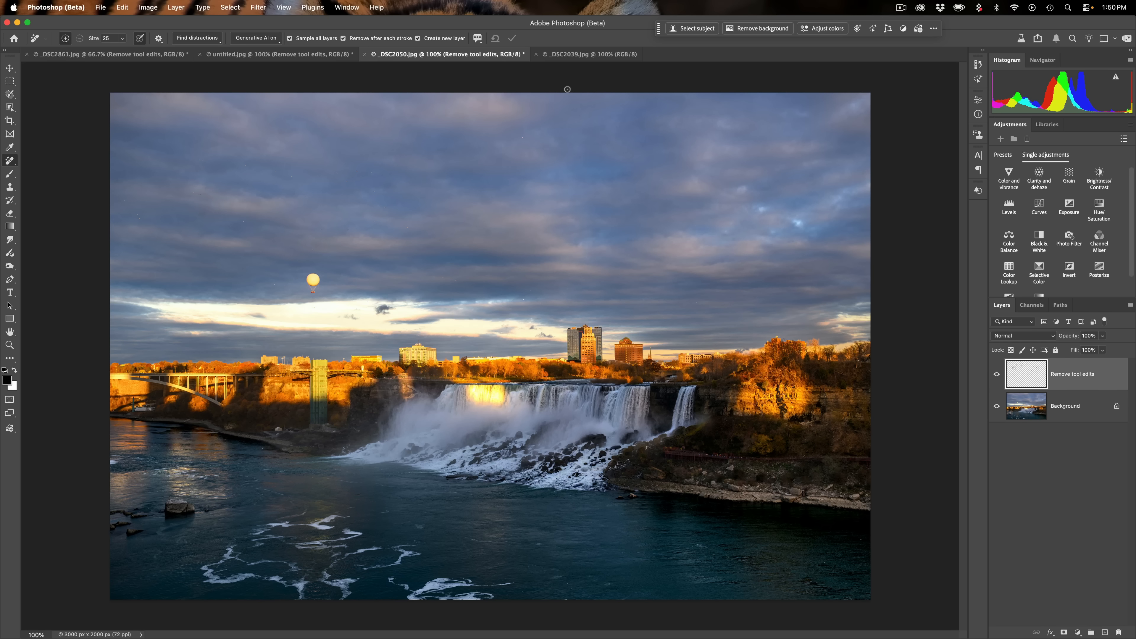
- Switch to the _DSC2039.jpg image, find general distractions, and deselect all categories
left_click(571, 55)
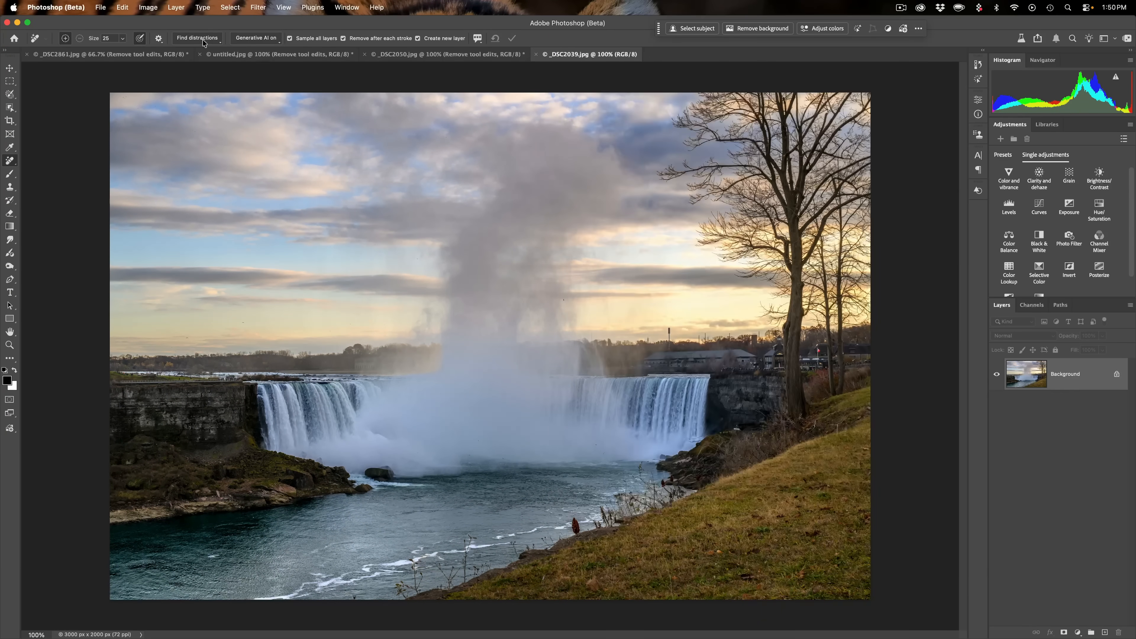
left_click(202, 40)
left_click(224, 67)
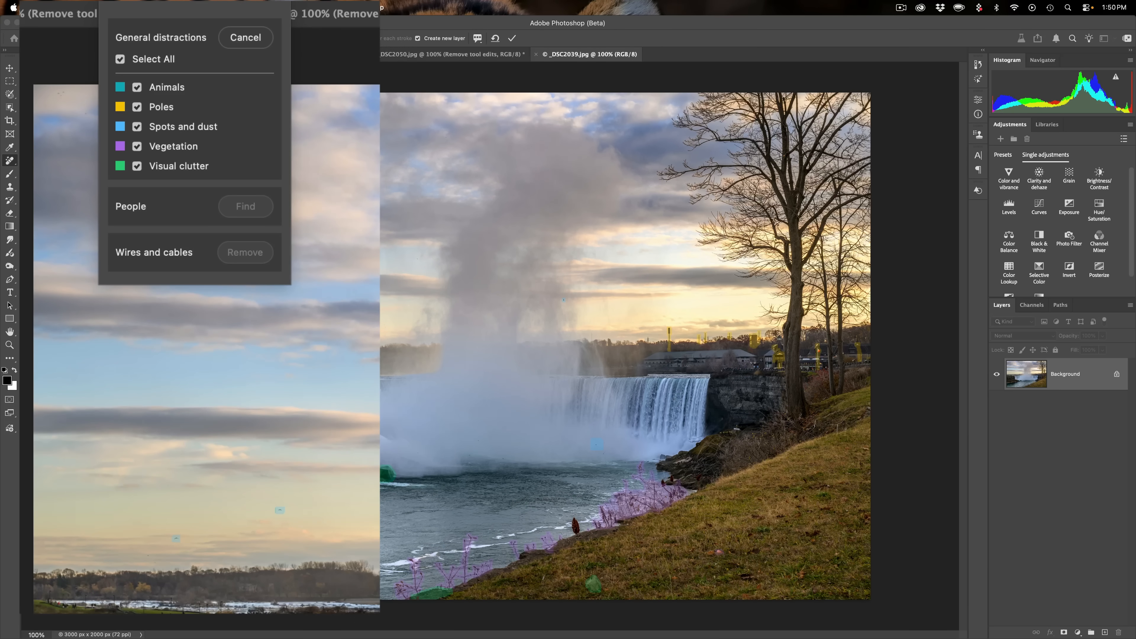
left_click(120, 61)
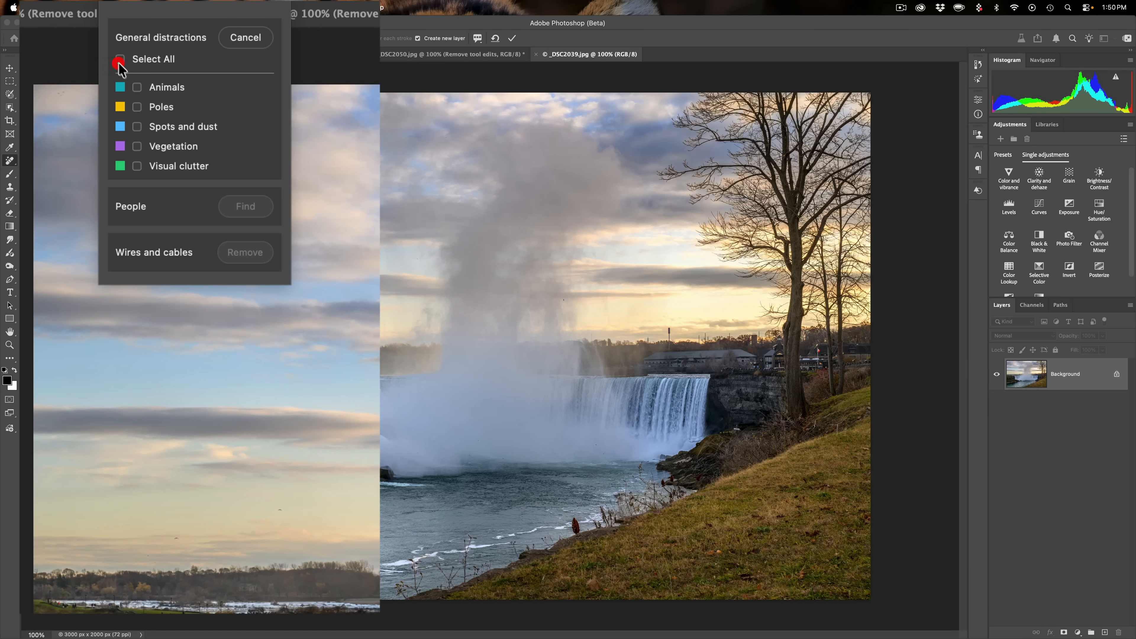
- Preview the Animals, Poles, Spots and dust and Vegetation detections one at a time in the general distractions list
left_click(136, 90)
left_click(136, 89)
left_click(137, 90)
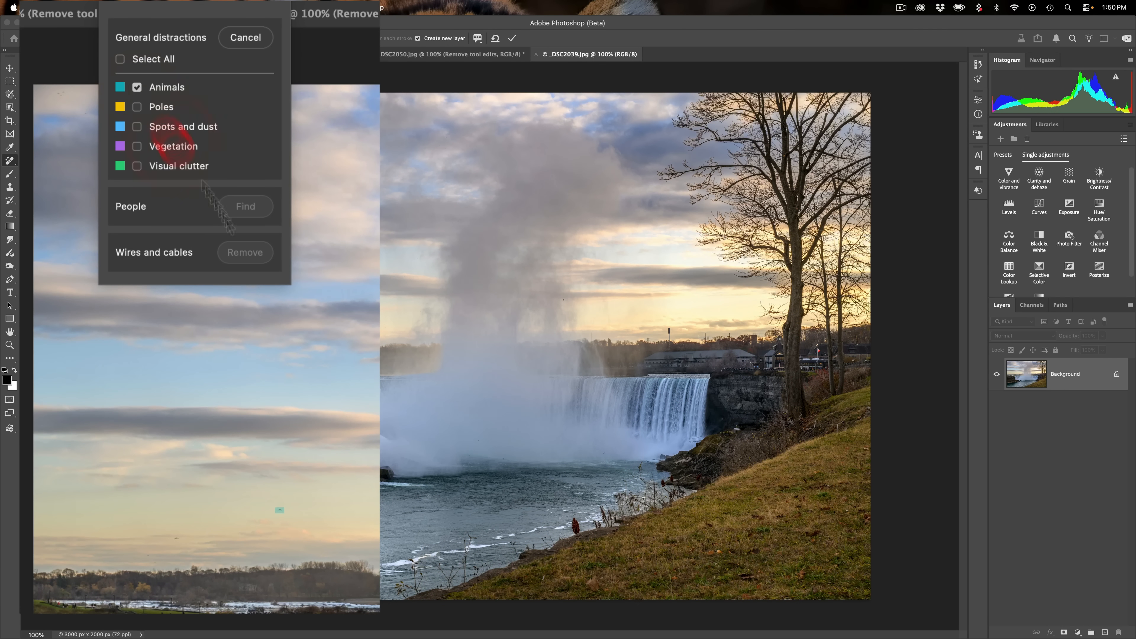
left_click(137, 88)
left_click(138, 88)
left_click(137, 106)
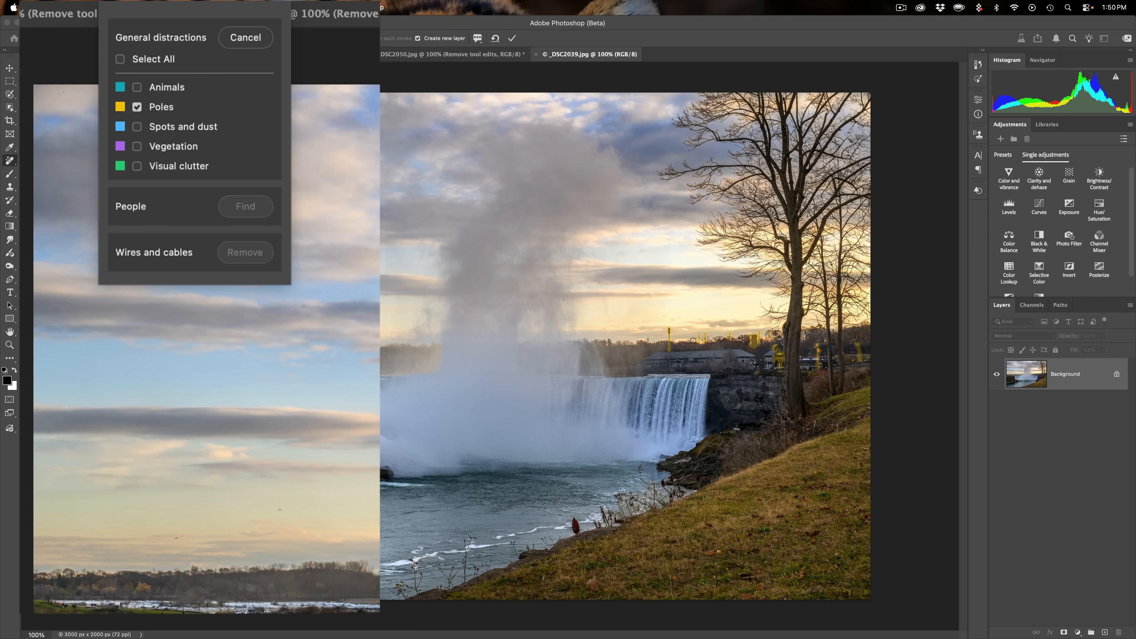
left_click(137, 108)
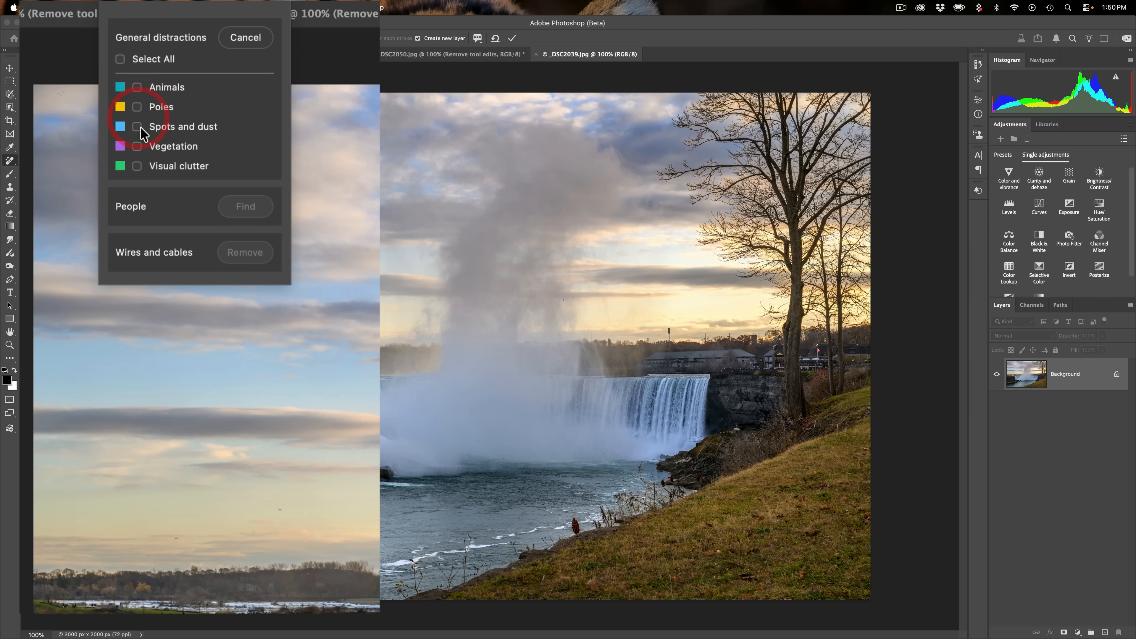
left_click(138, 126)
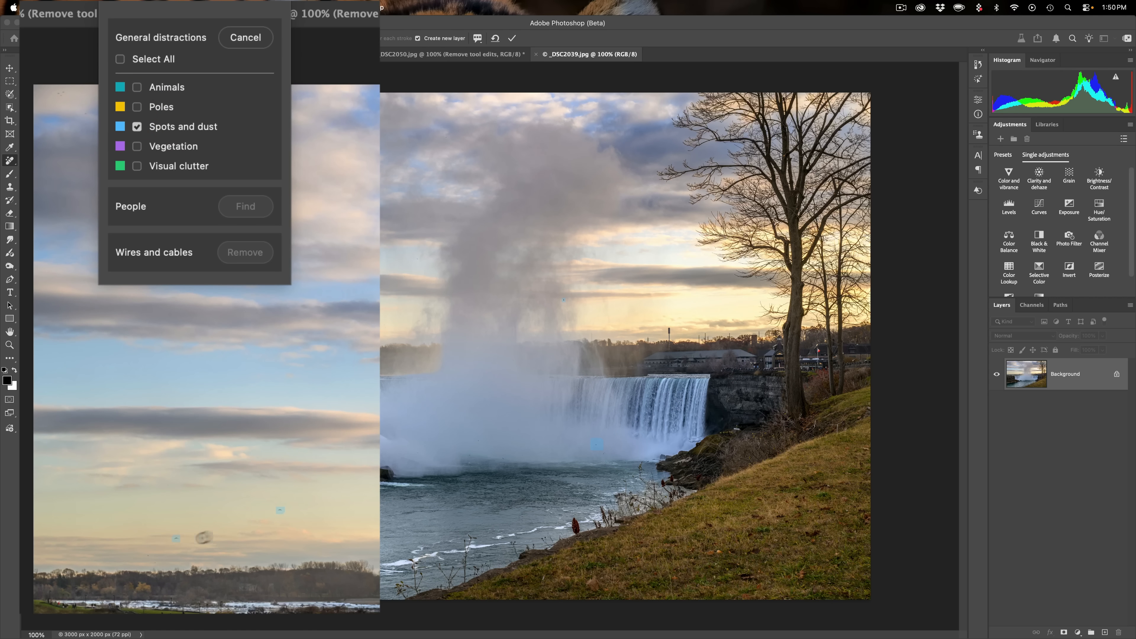
left_click(137, 127)
left_click(136, 147)
left_click(137, 147)
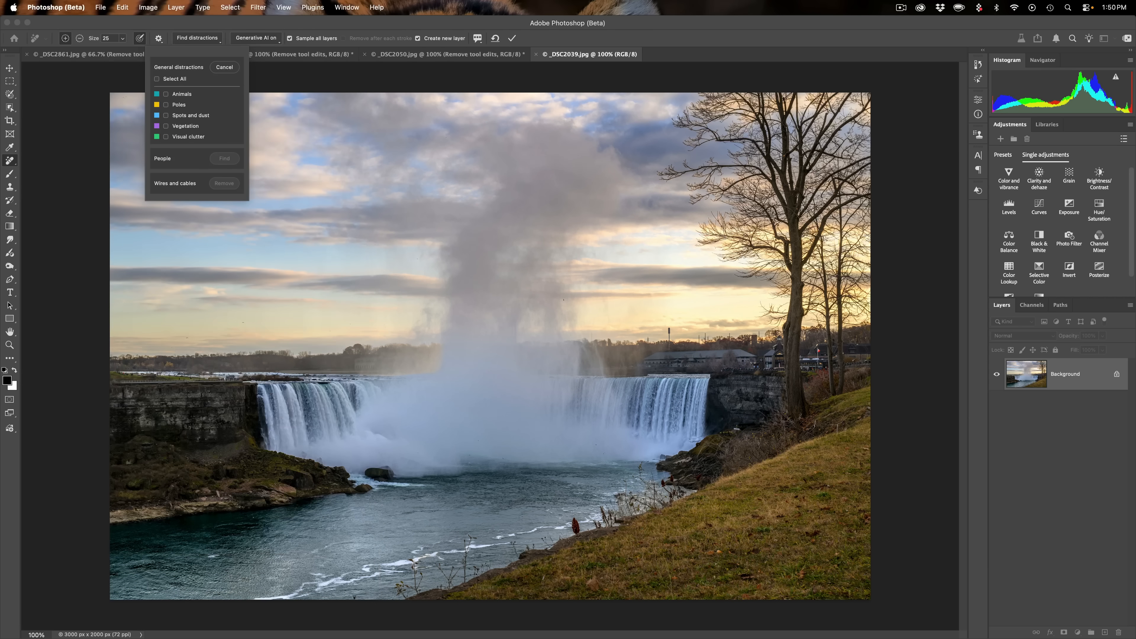
- Preview the Vegetation and Visual clutter detections in turn, then cancel the general distractions selection
left_click(166, 137)
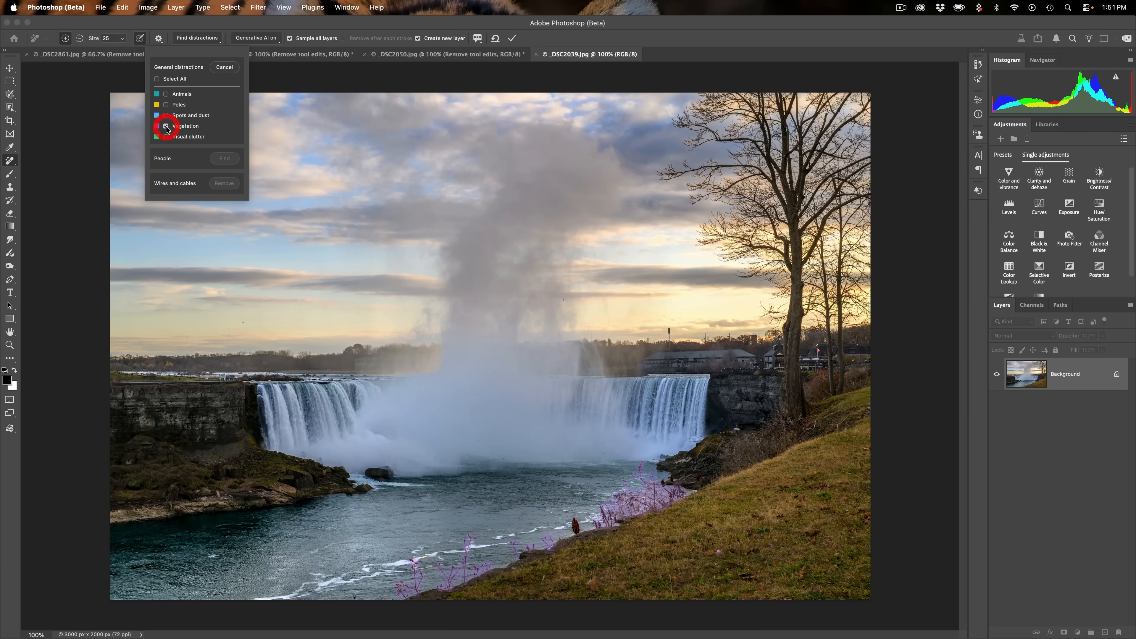
left_click(166, 136)
left_click(166, 137)
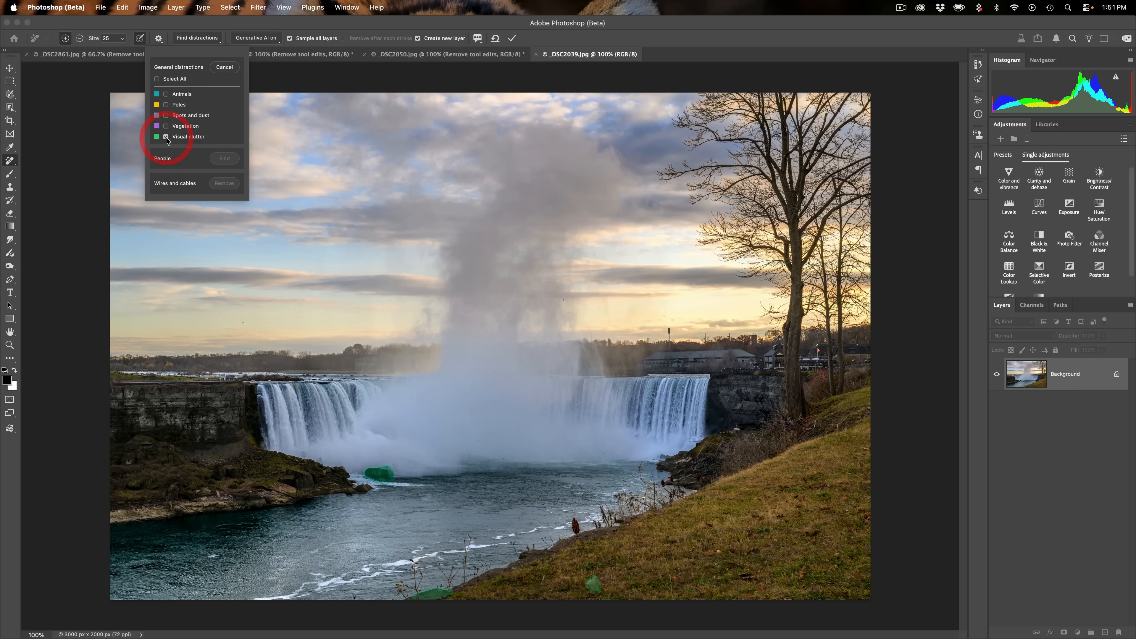
left_click(166, 137)
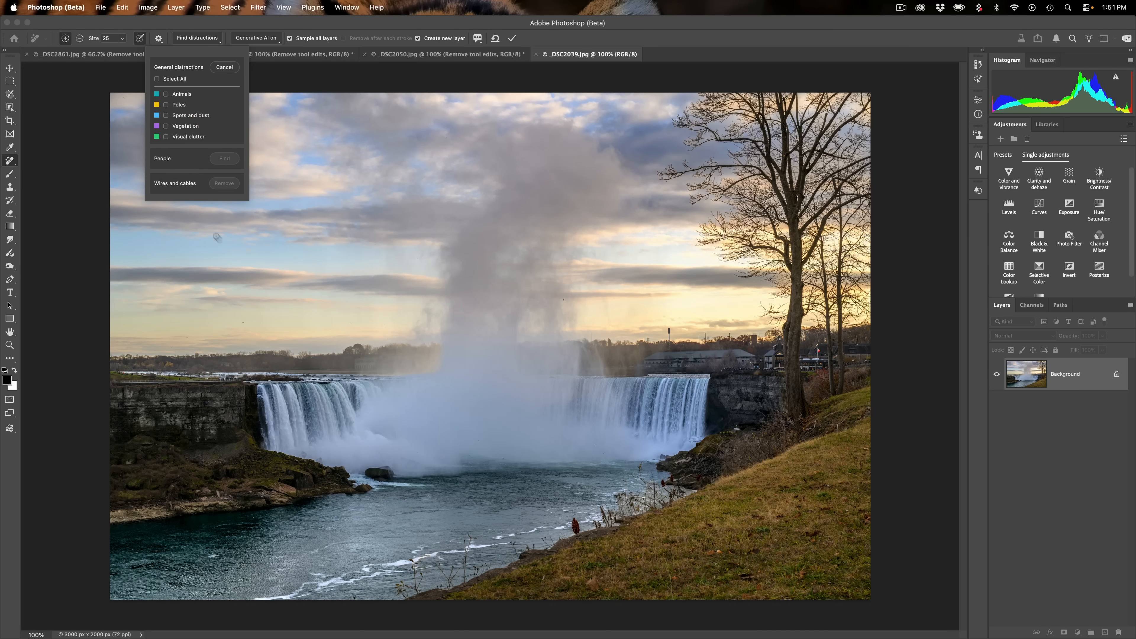
left_click(166, 136)
left_click(166, 136)
left_click(166, 136)
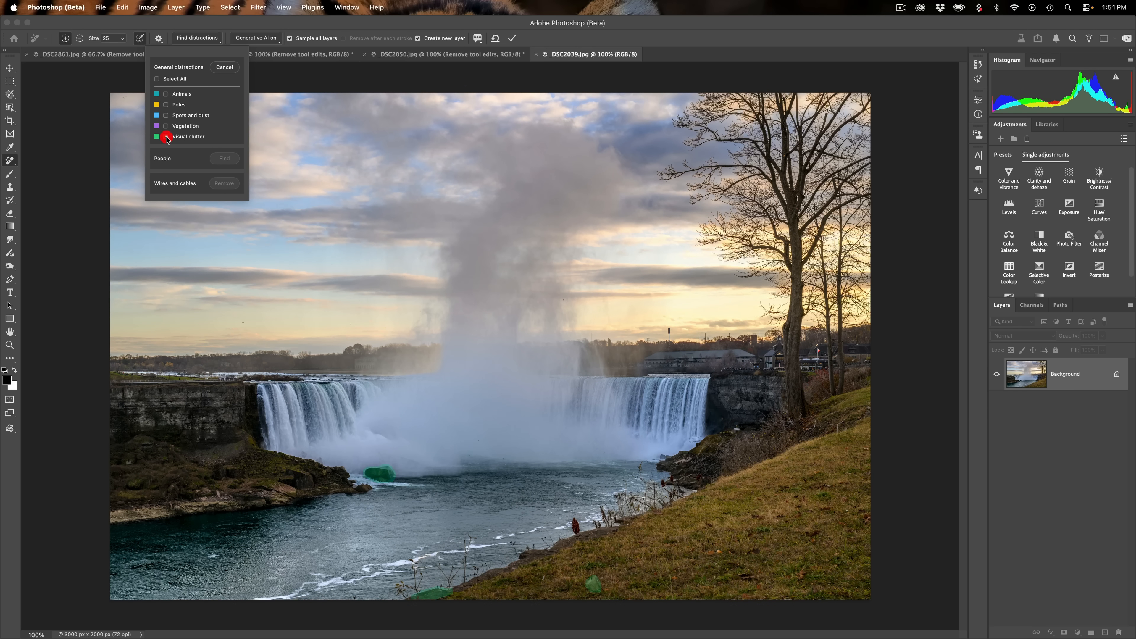
left_click(166, 136)
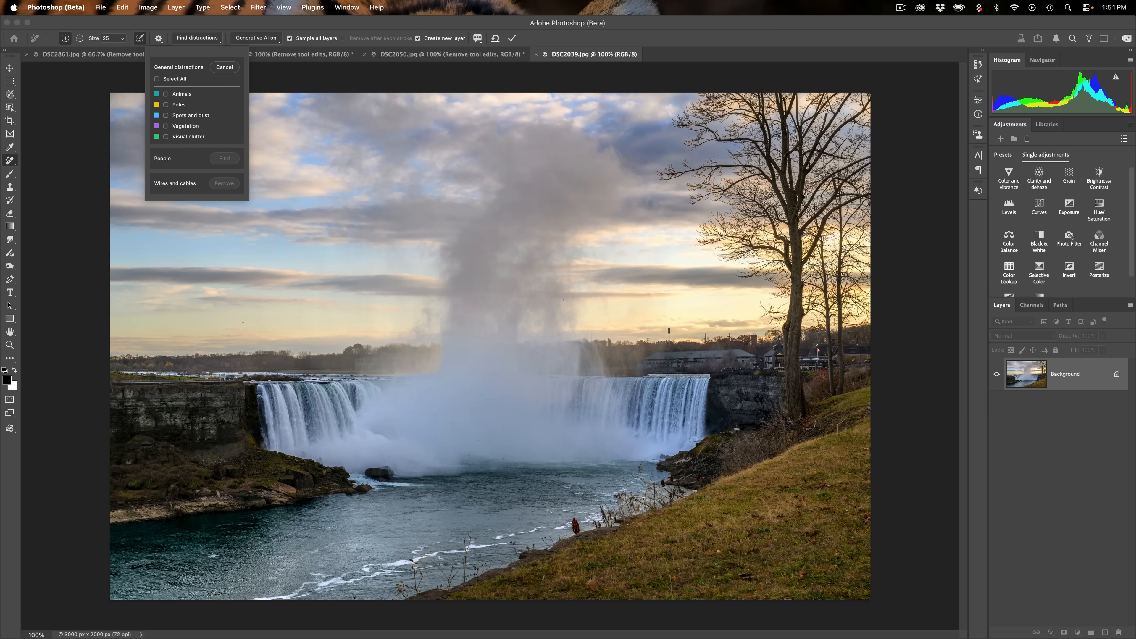
left_click(225, 67)
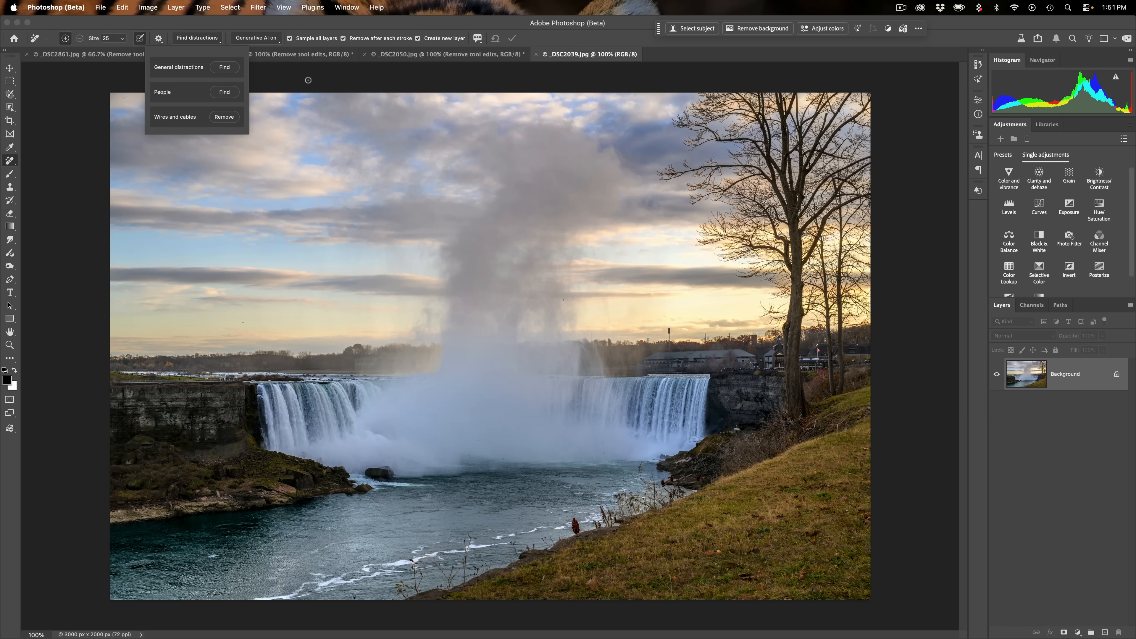
- Open the Creative Cloud app, browse the Beta apps, and view the Photoshop (Beta) options
left_click(283, 26)
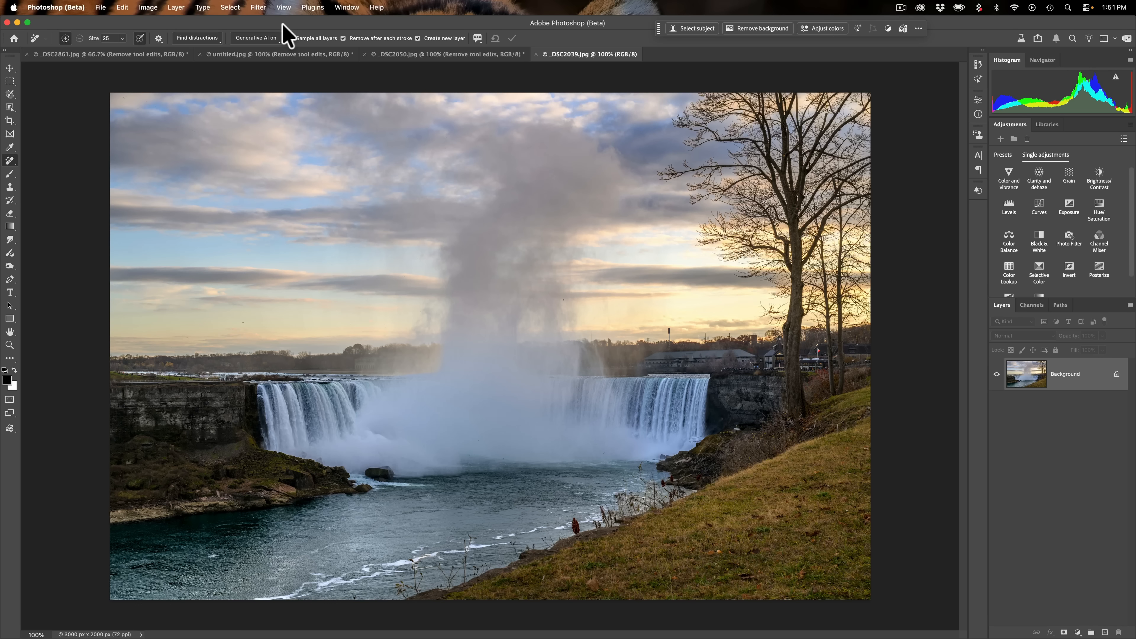
left_click(921, 8)
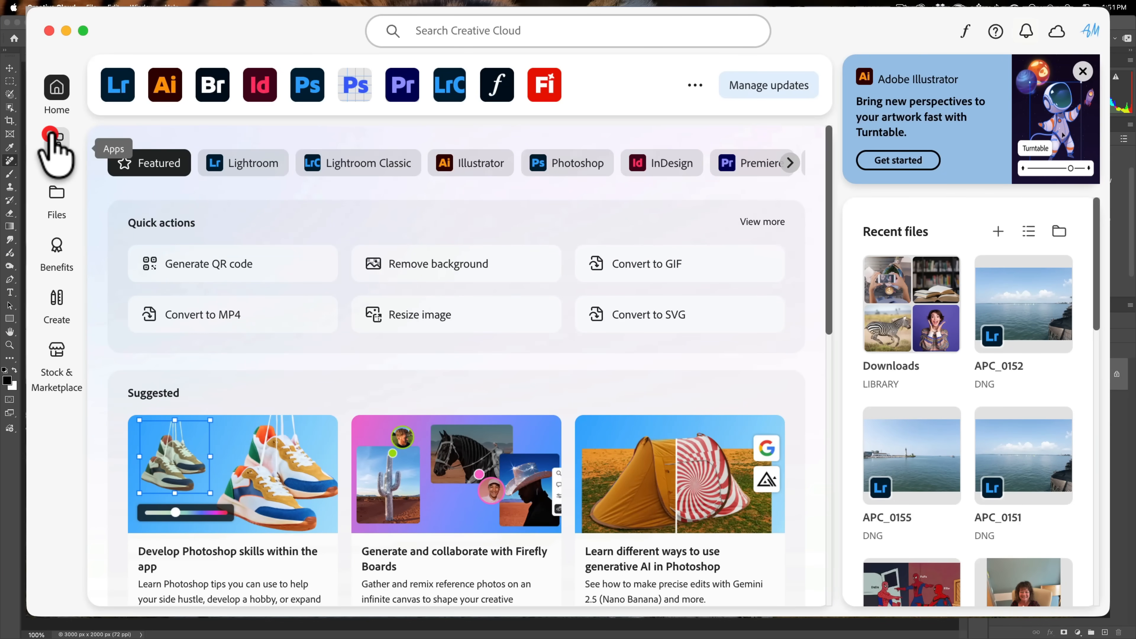
left_click(56, 145)
left_click(219, 92)
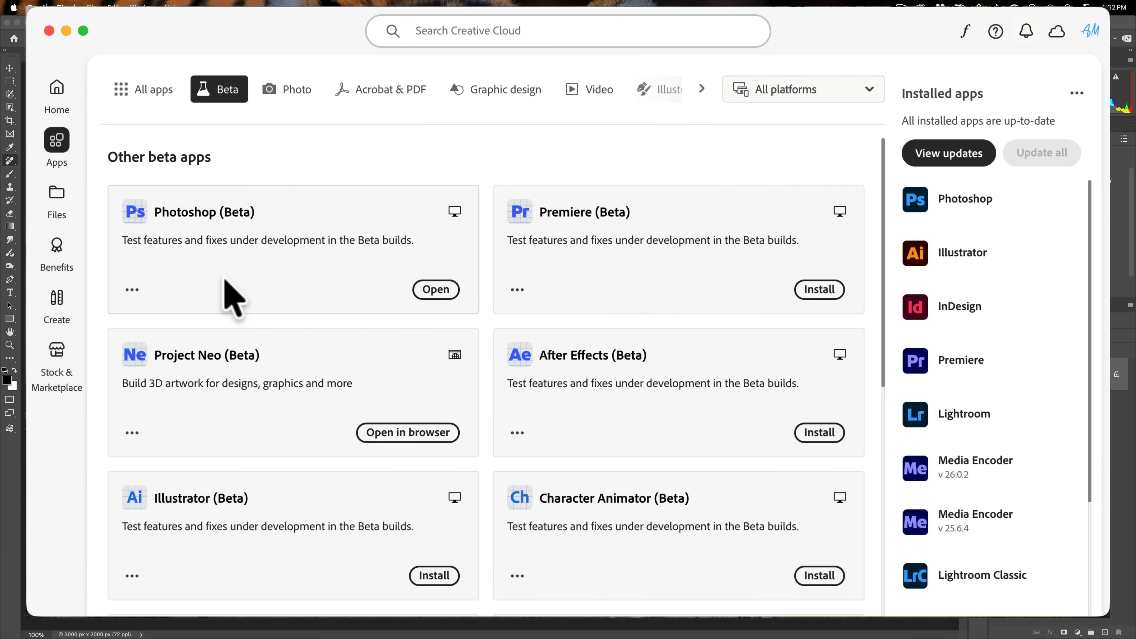
left_click(132, 289)
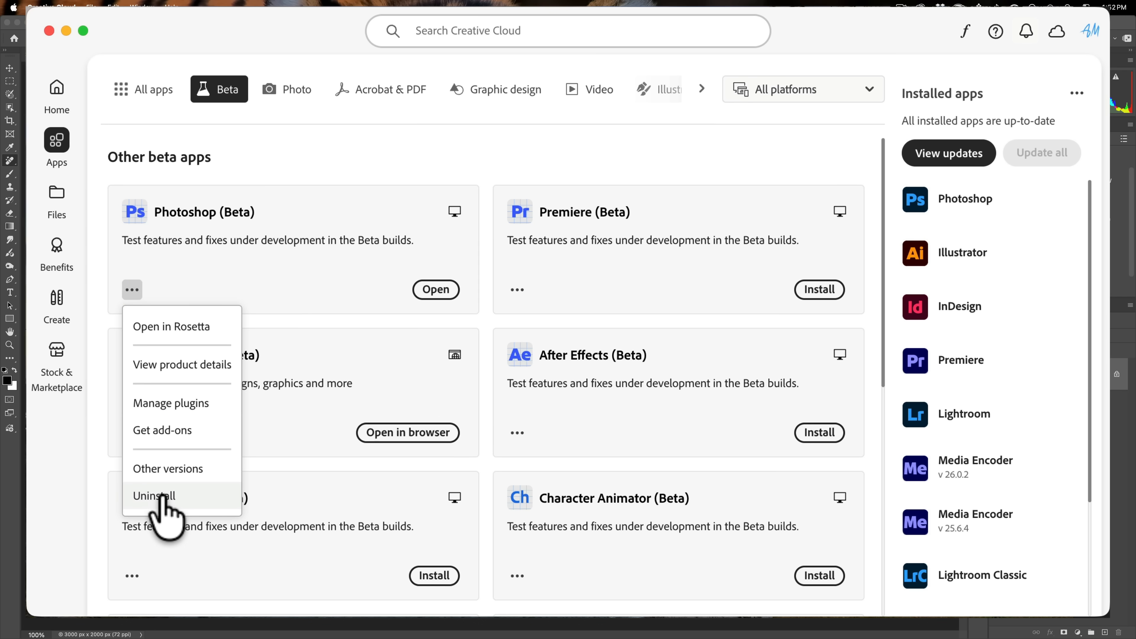
left_click(297, 230)
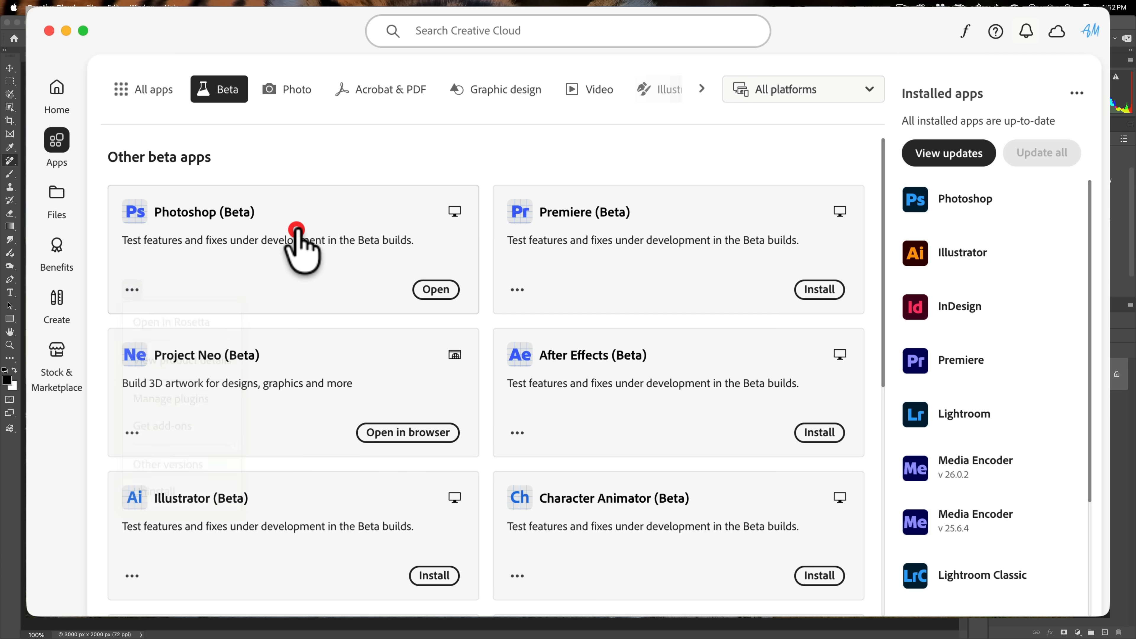